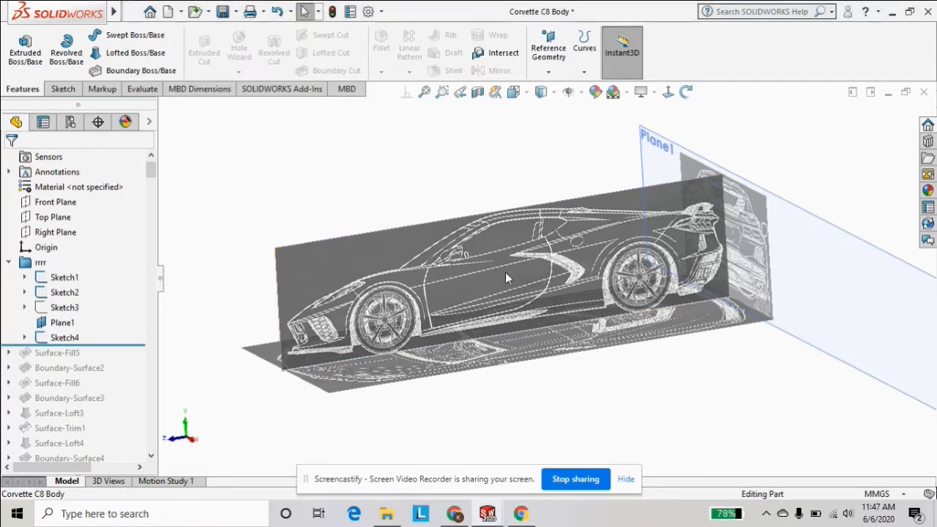
# - Examine the car's side, top and rear blueprint pictures from several angles to see how they line up
pyautogui.scroll(-2, 437, 313)
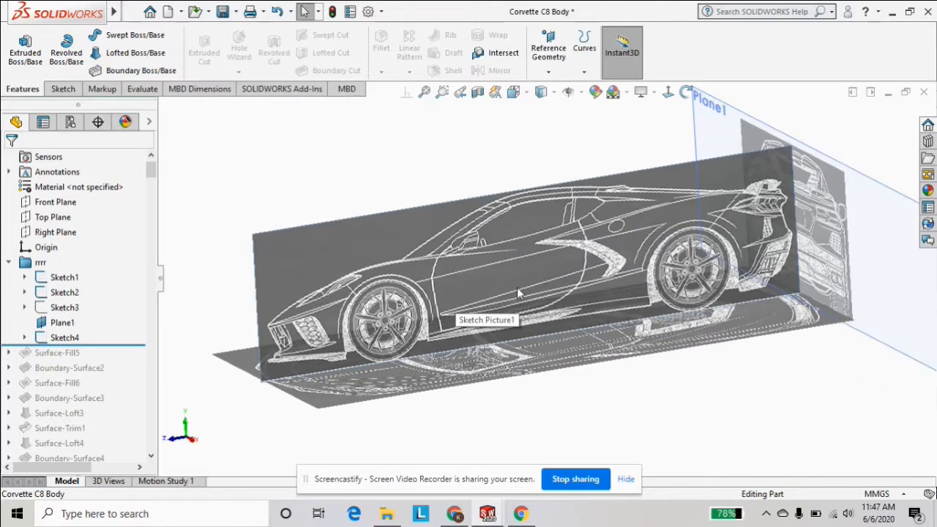
pyautogui.moveTo(604, 233); pyautogui.dragTo(532, 365, button='middle')
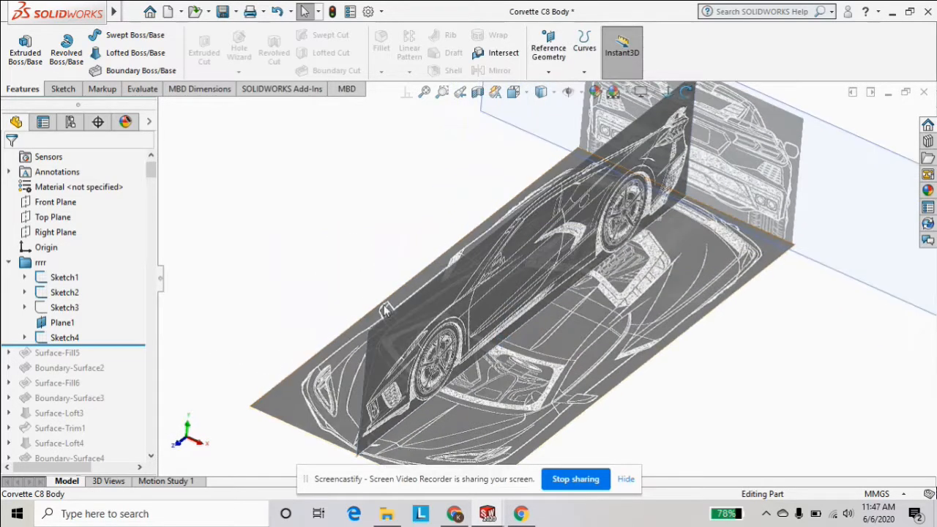
pyautogui.scroll(1, 455, 324)
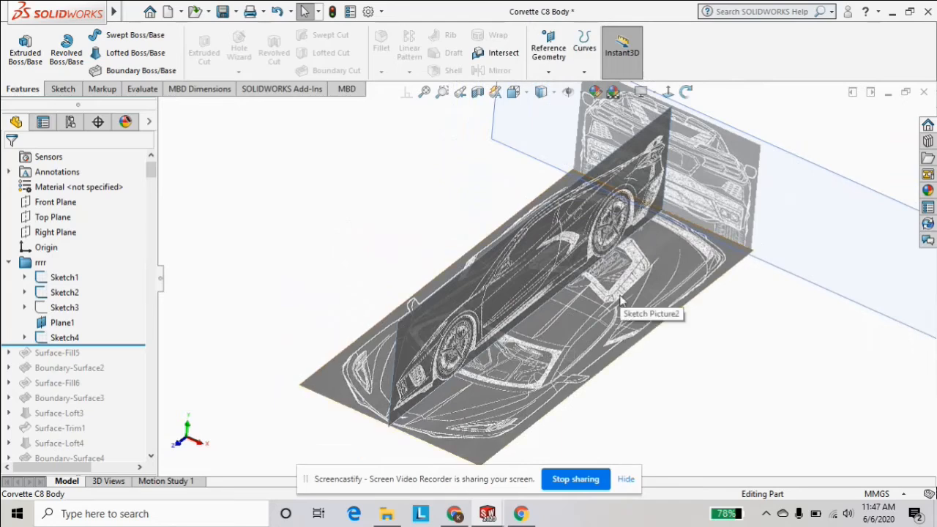
pyautogui.scroll(-1, 621, 300)
pyautogui.scroll(1, 616, 300)
pyautogui.scroll(-2, 505, 410)
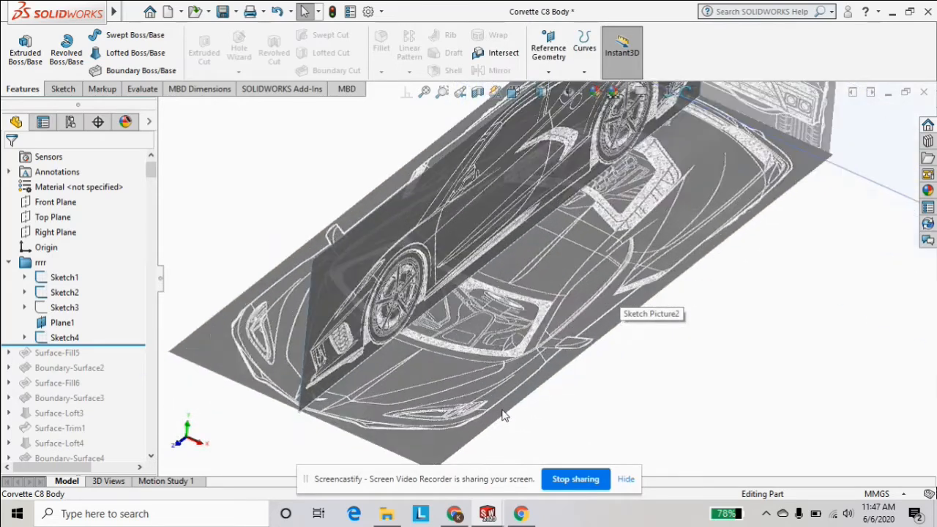
pyautogui.moveTo(512, 358); pyautogui.dragTo(499, 299, button='middle')
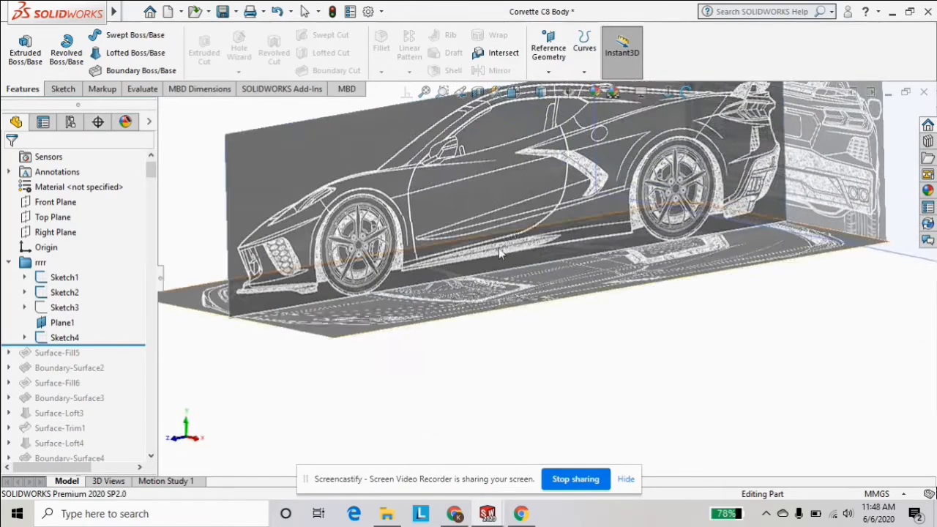
pyautogui.moveTo(804, 202)
pyautogui.mouseDown(button='middle')
pyautogui.moveTo(754, 205)
pyautogui.moveTo(718, 224)
pyautogui.moveTo(781, 216)
pyautogui.moveTo(785, 229)
pyautogui.mouseUp(button='middle')
pyautogui.scroll(1, 785, 229)
# - Open Sketch1 for editing to inspect its side-view blueprint picture square-on, and return to the part
pyautogui.click(60, 278)
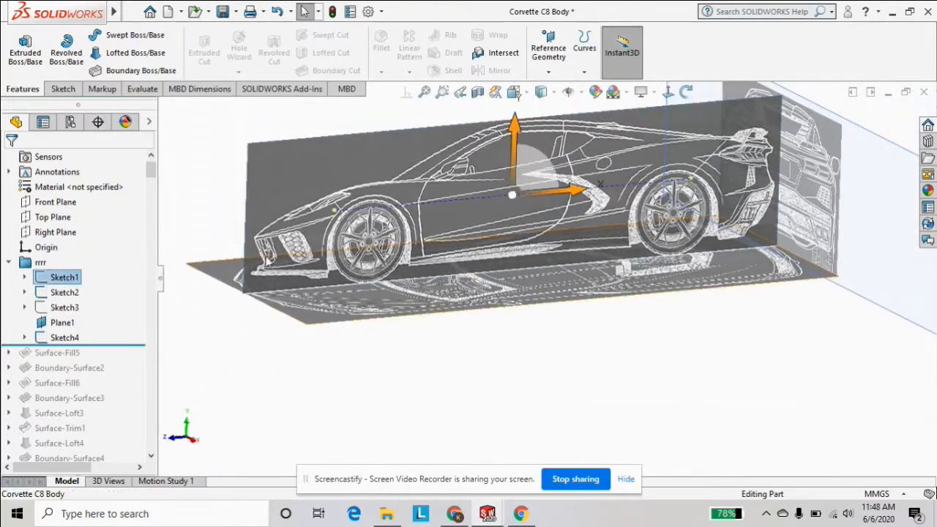
pyautogui.click(25, 277)
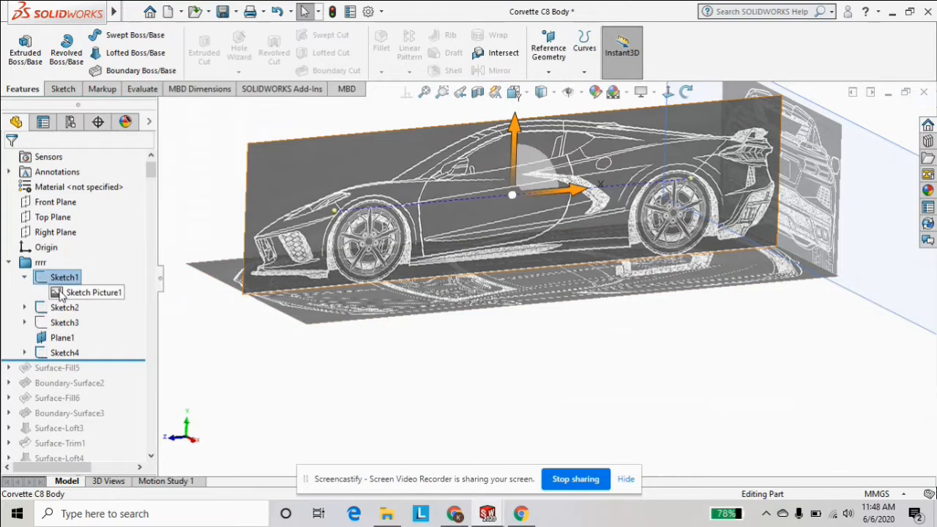
pyautogui.click(88, 292)
pyautogui.scroll(2, 494, 291)
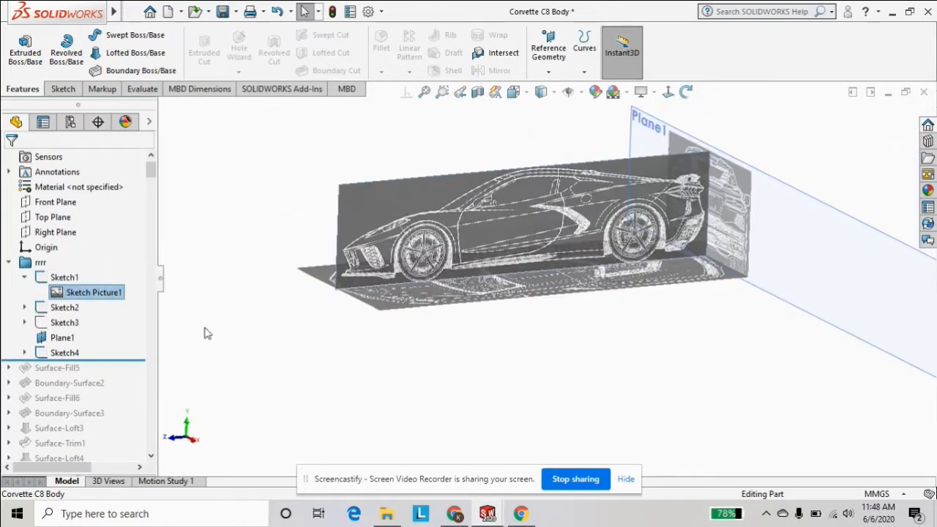
pyautogui.click(65, 277)
pyautogui.click(72, 247)
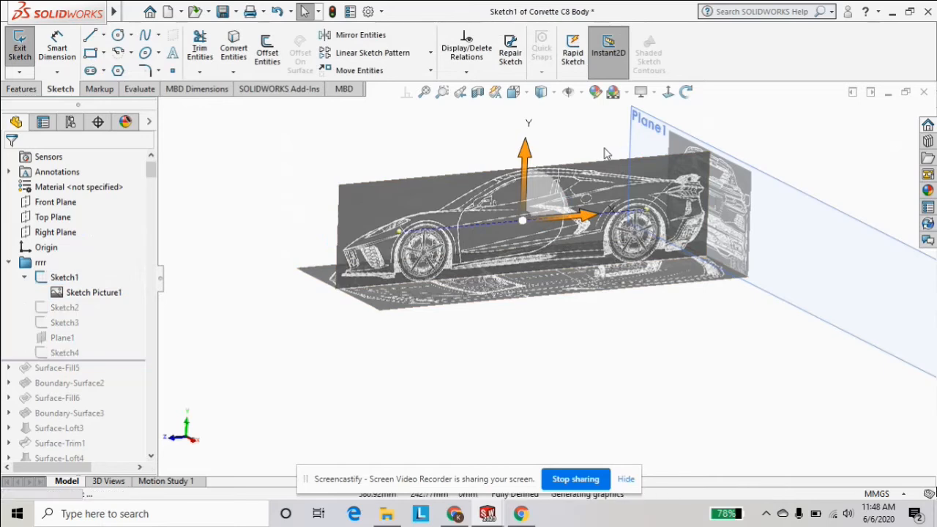
pyautogui.click(668, 91)
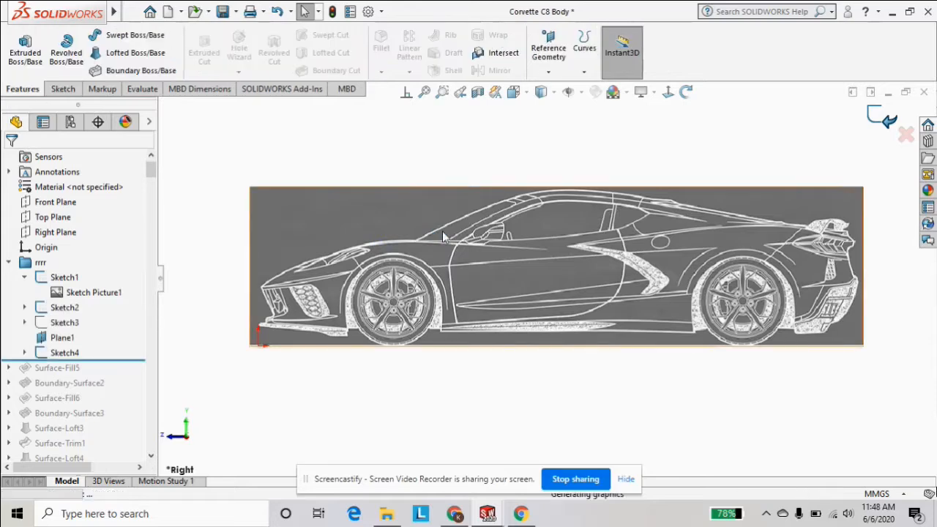
pyautogui.scroll(-1, 368, 231)
pyautogui.moveTo(367, 232)
pyautogui.mouseDown(button='middle')
pyautogui.moveTo(547, 285)
pyautogui.moveTo(571, 315)
pyautogui.mouseUp(button='middle')
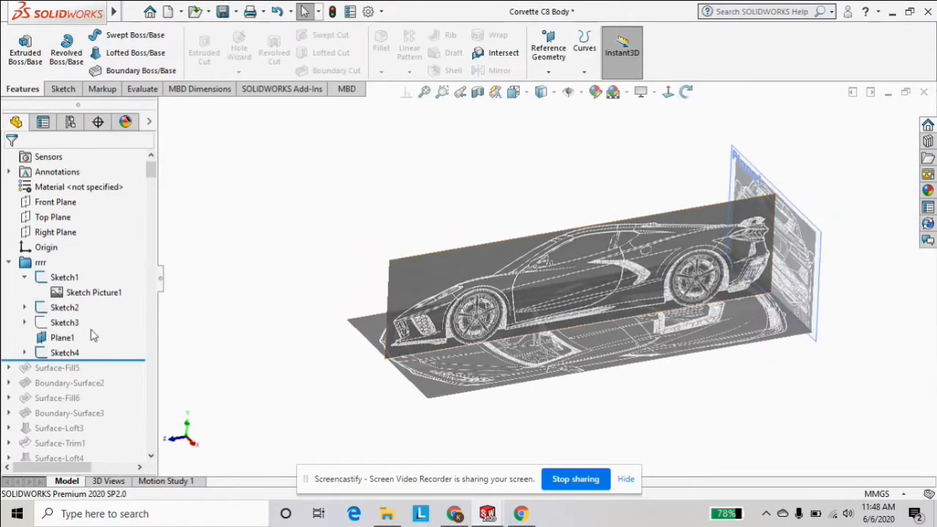
# - Roll the feature history forward to include Surface-Fill5
pyautogui.click(62, 337)
pyautogui.scroll(-2, 541, 275)
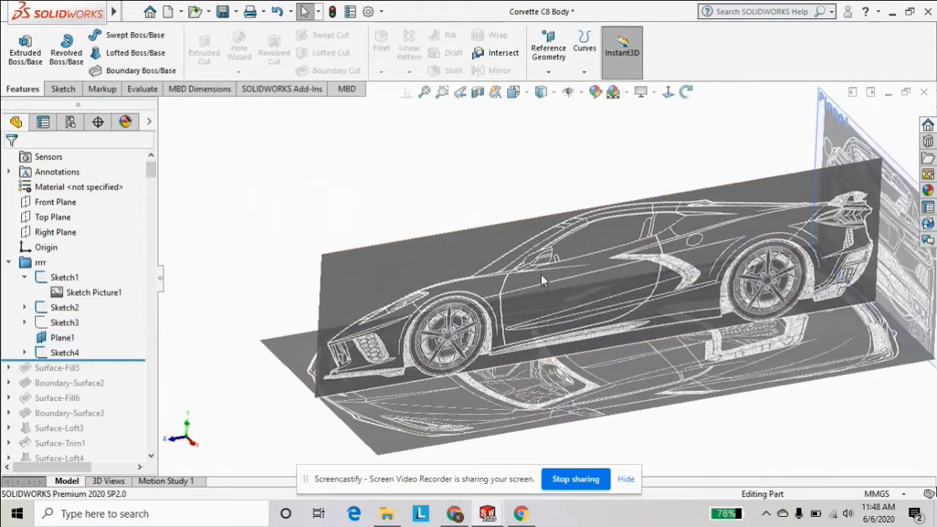
pyautogui.scroll(1, 164, 316)
pyautogui.moveTo(126, 359); pyautogui.dragTo(126, 374)
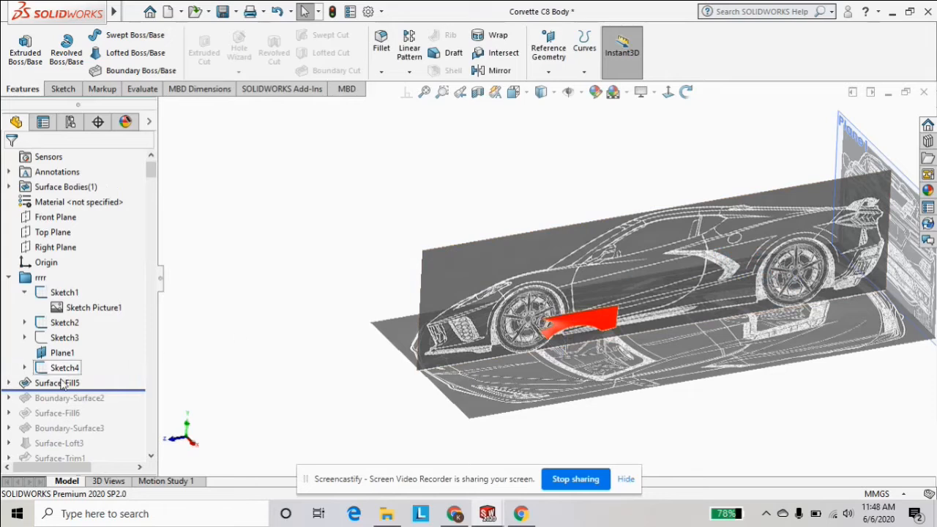
# - Open 3DSketch1 under Surface-Fill5 for editing and examine its fender outline in relation to the blueprint pictures
pyautogui.click(9, 382)
pyautogui.scroll(2, 757, 302)
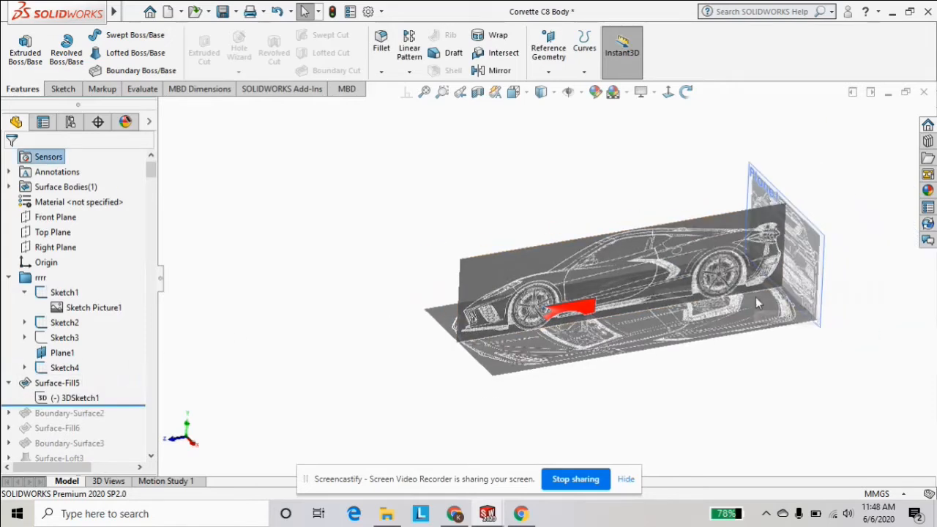
pyautogui.scroll(-3, 755, 304)
pyautogui.click(73, 398)
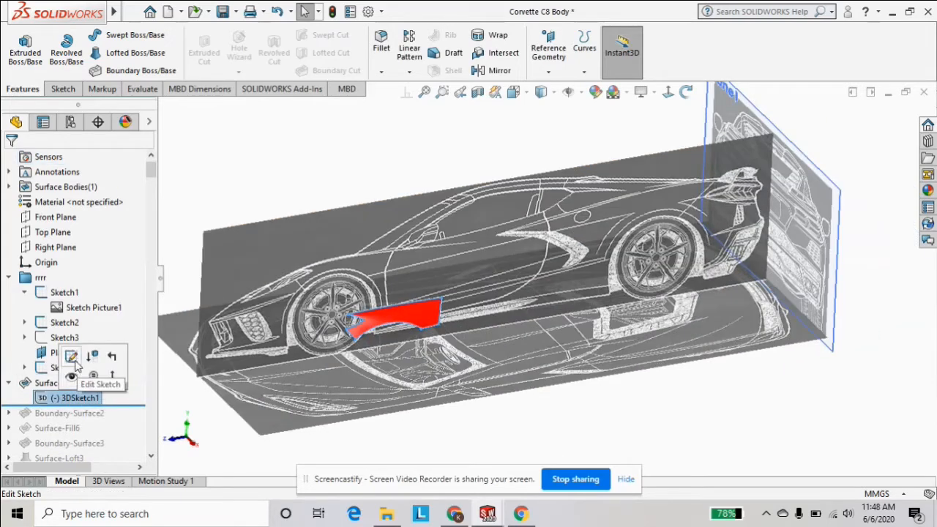
pyautogui.click(73, 358)
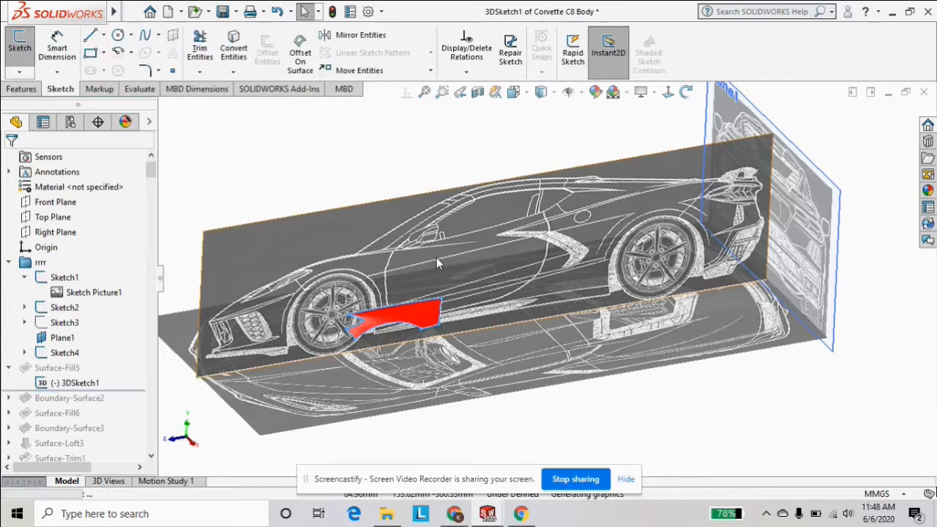
pyautogui.moveTo(469, 183); pyautogui.dragTo(384, 210, button='middle')
pyautogui.moveTo(333, 268)
pyautogui.mouseDown(button='middle')
pyautogui.moveTo(345, 286)
pyautogui.moveTo(412, 274)
pyautogui.moveTo(540, 301)
pyautogui.mouseUp(button='middle')
pyautogui.scroll(-3, 345, 285)
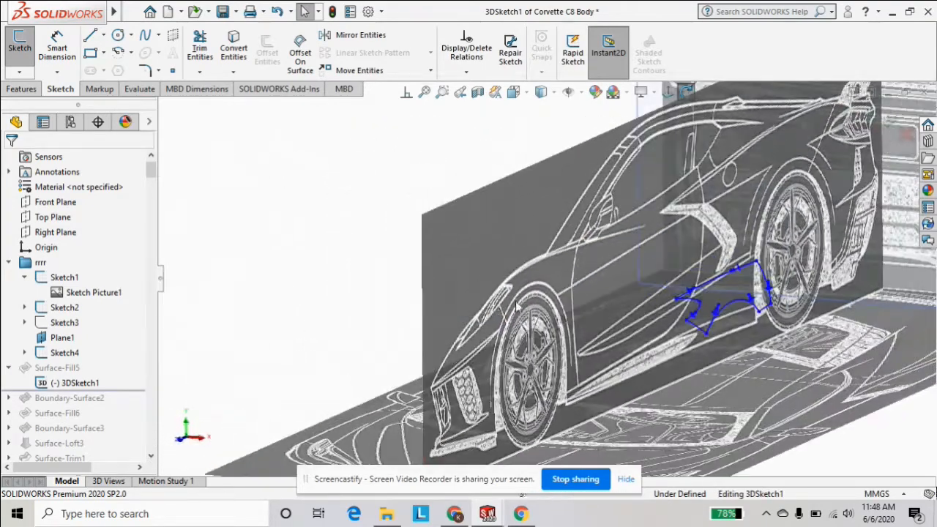
pyautogui.scroll(3, 548, 302)
pyautogui.scroll(-2, 668, 292)
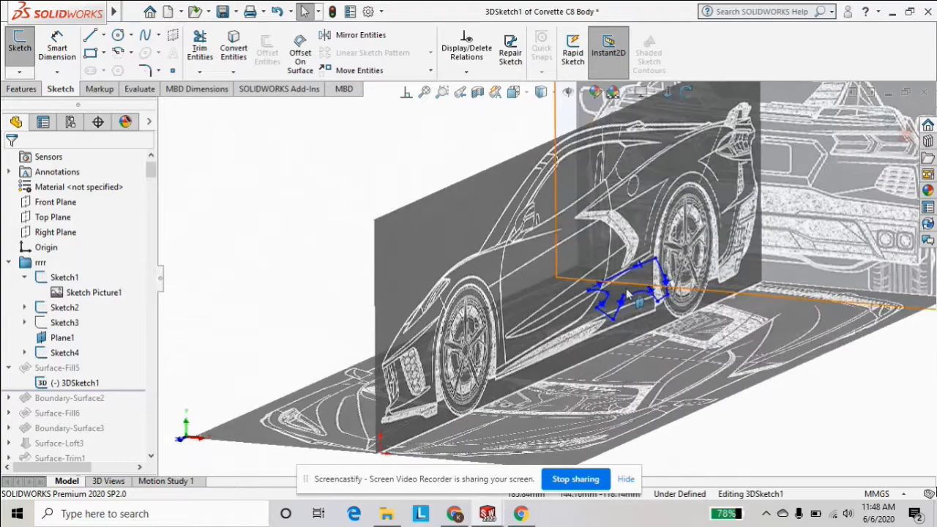
pyautogui.scroll(-2, 627, 296)
pyautogui.moveTo(606, 335); pyautogui.dragTo(660, 116, button='middle')
# - Compare the 3D fender outline with the rear blueprint in the front and back views, and exit the sketch
pyautogui.click(668, 92)
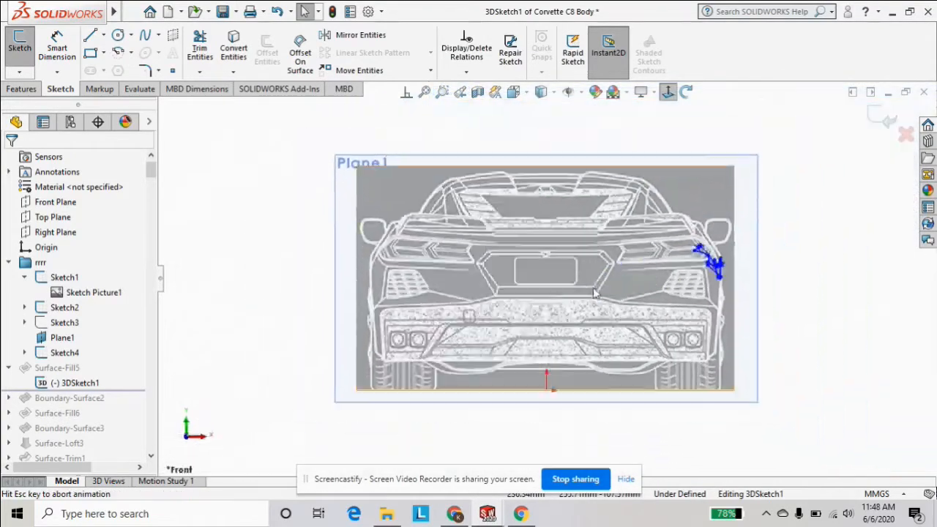
pyautogui.scroll(-3, 689, 263)
pyautogui.scroll(-2, 688, 264)
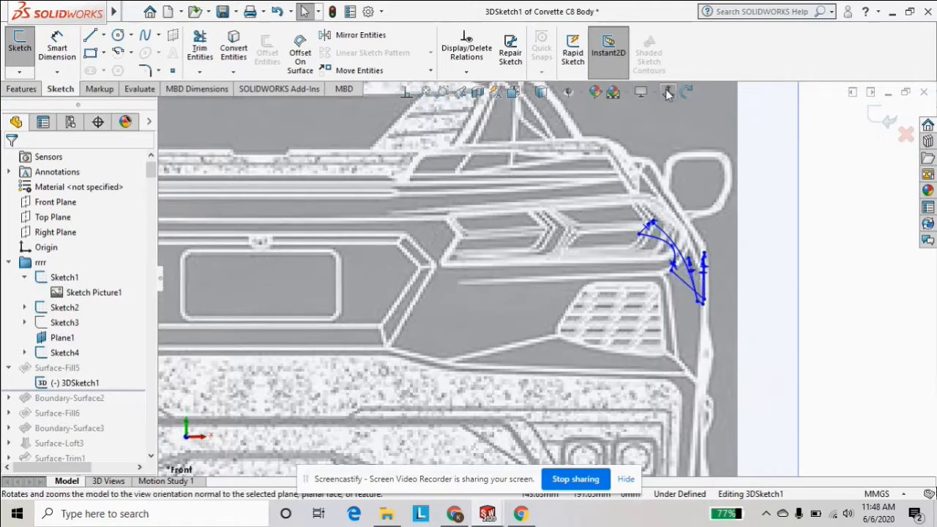
pyautogui.click(669, 92)
pyautogui.scroll(-4, 409, 270)
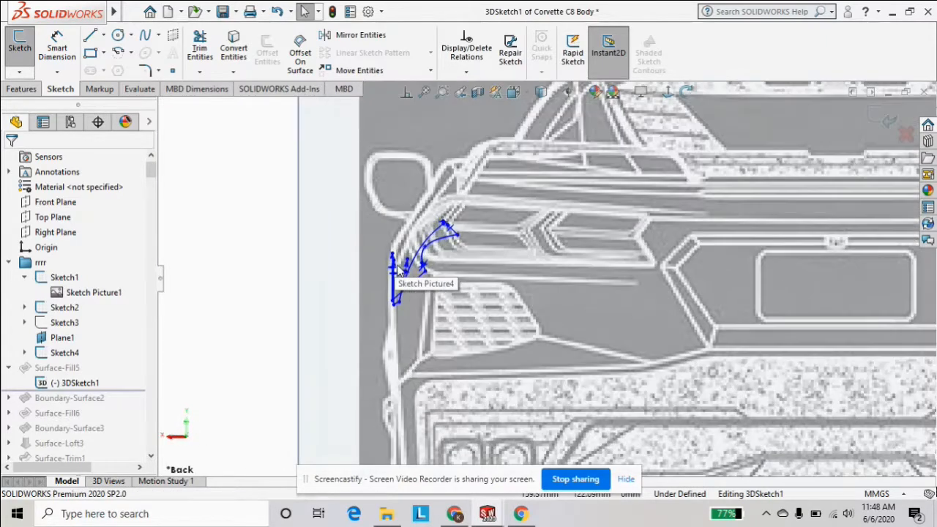
pyautogui.scroll(3, 408, 271)
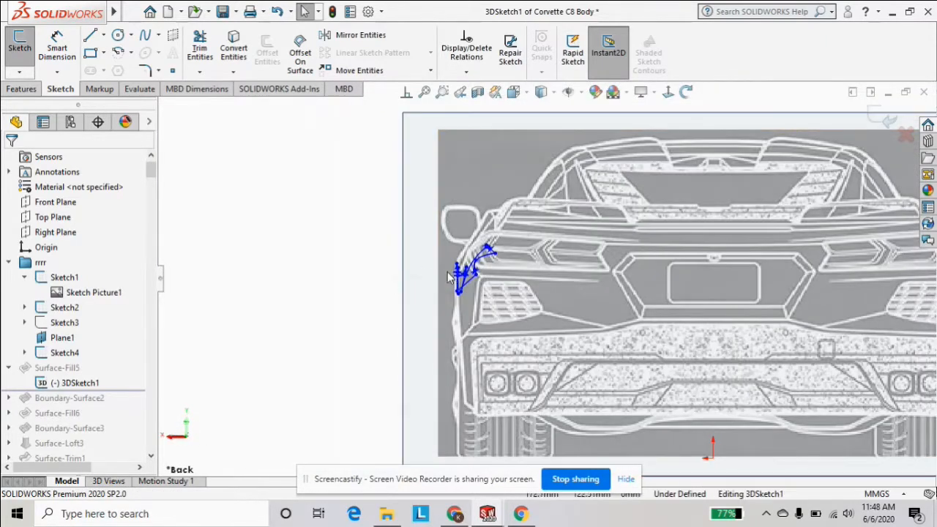
pyautogui.moveTo(446, 271)
pyautogui.mouseDown(button='middle')
pyautogui.moveTo(542, 278)
pyautogui.moveTo(577, 323)
pyautogui.mouseUp(button='middle')
pyautogui.scroll(3, 577, 324)
pyautogui.click(884, 118)
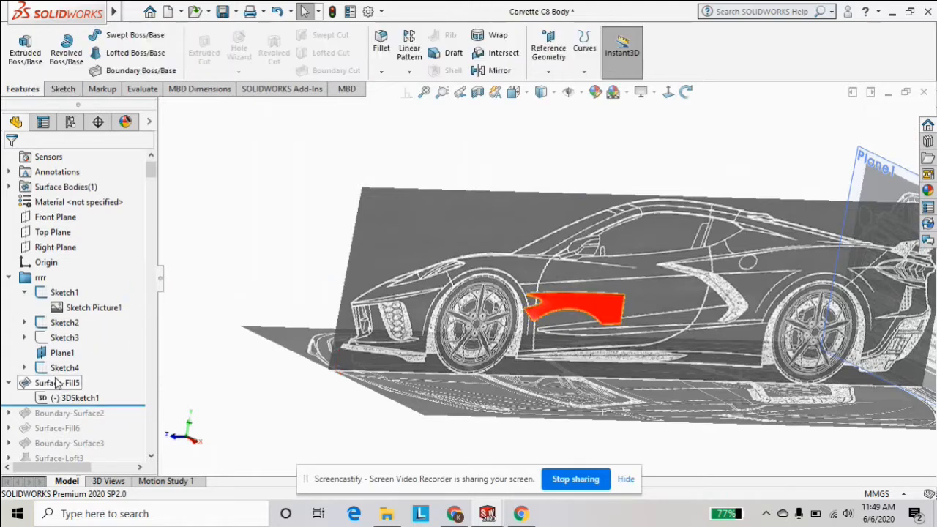
# - Show the hidden Sketch3 with the front-view blueprint picture
pyautogui.click(59, 383)
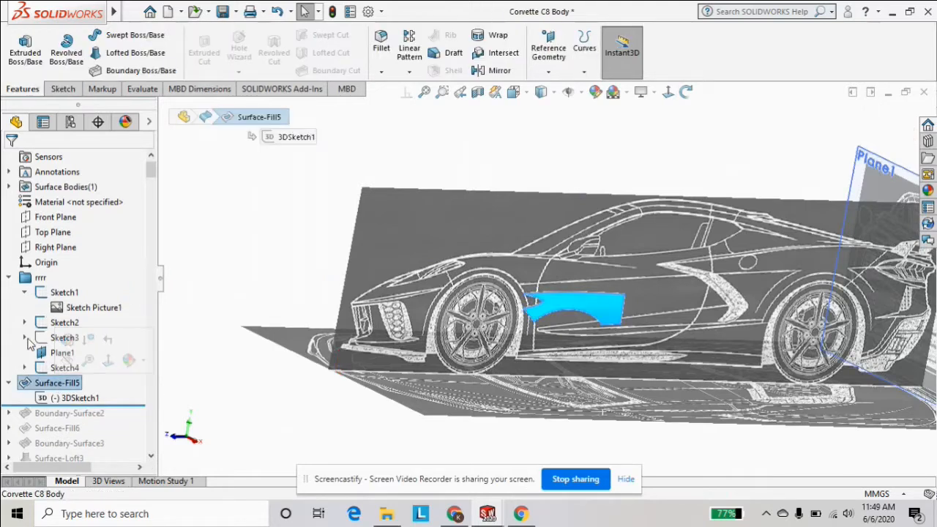
pyautogui.click(24, 323)
pyautogui.click(55, 352)
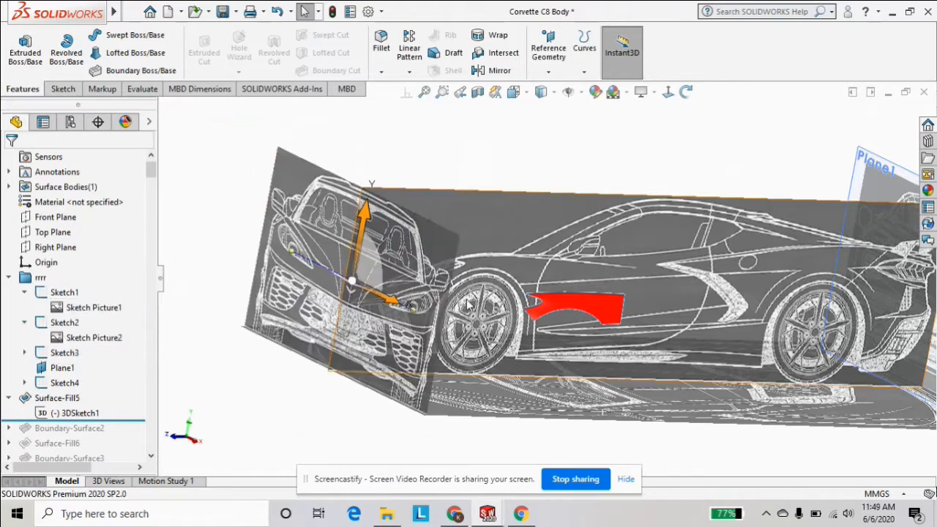
# - Reopen 3DSketch1 to compare the fender outline with the front-view blueprint square-on, and exit the sketch
pyautogui.click(58, 413)
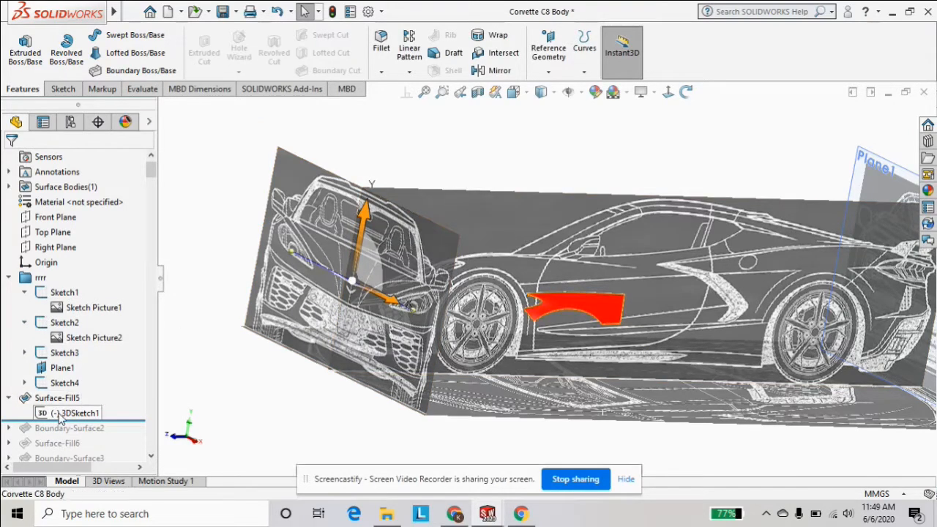
pyautogui.click(66, 379)
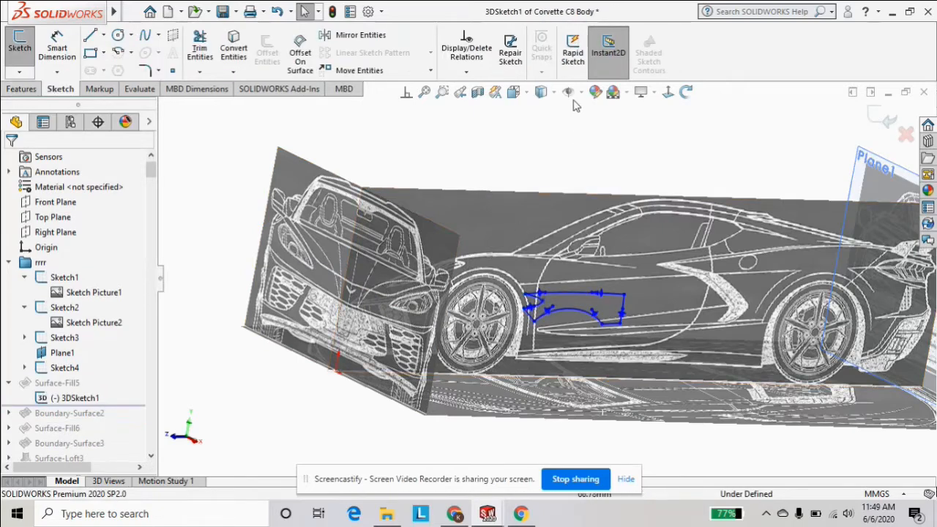
pyautogui.click(668, 92)
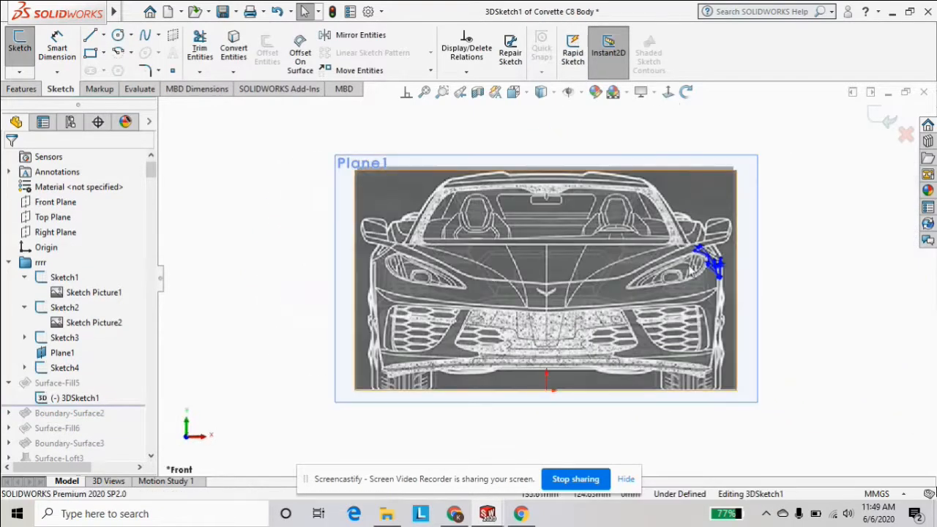
pyautogui.scroll(-3, 440, 272)
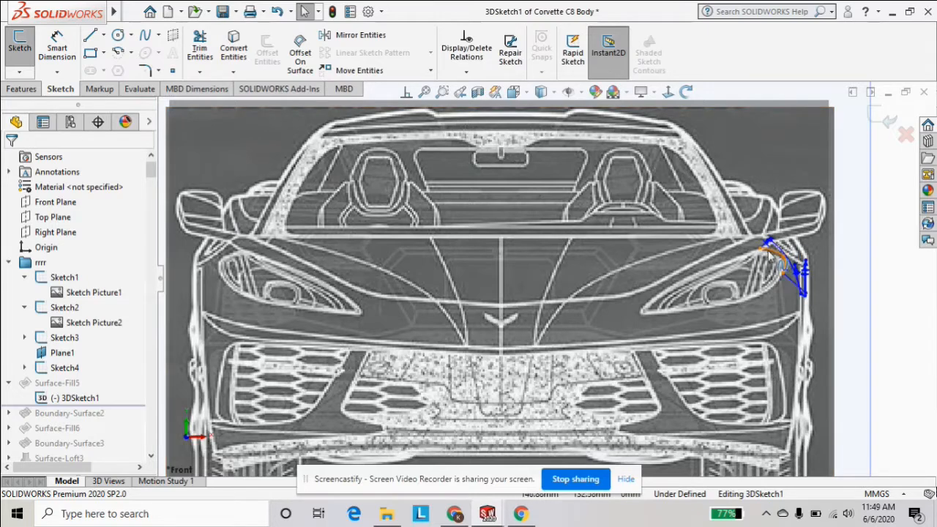
pyautogui.scroll(2, 787, 278)
pyautogui.moveTo(788, 283)
pyautogui.mouseDown(button='middle')
pyautogui.moveTo(750, 296)
pyautogui.moveTo(521, 171)
pyautogui.mouseUp(button='middle')
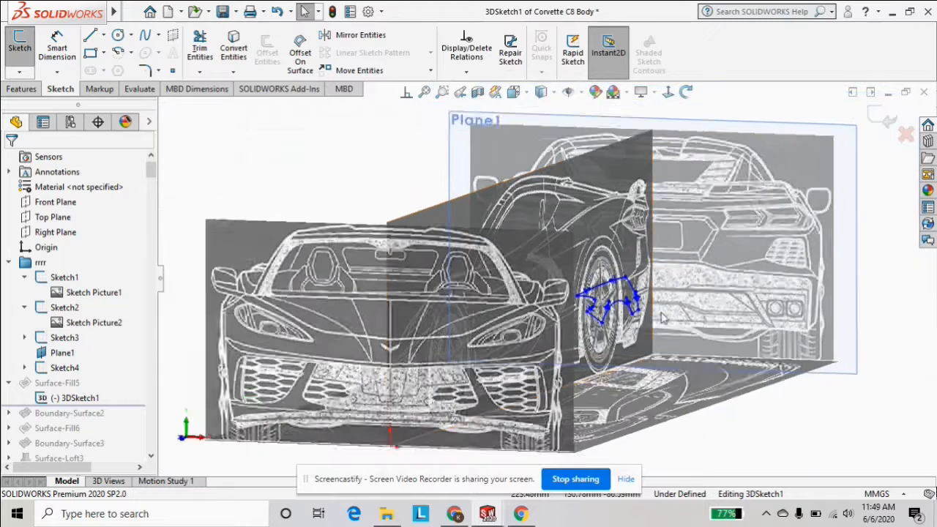
pyautogui.click(885, 119)
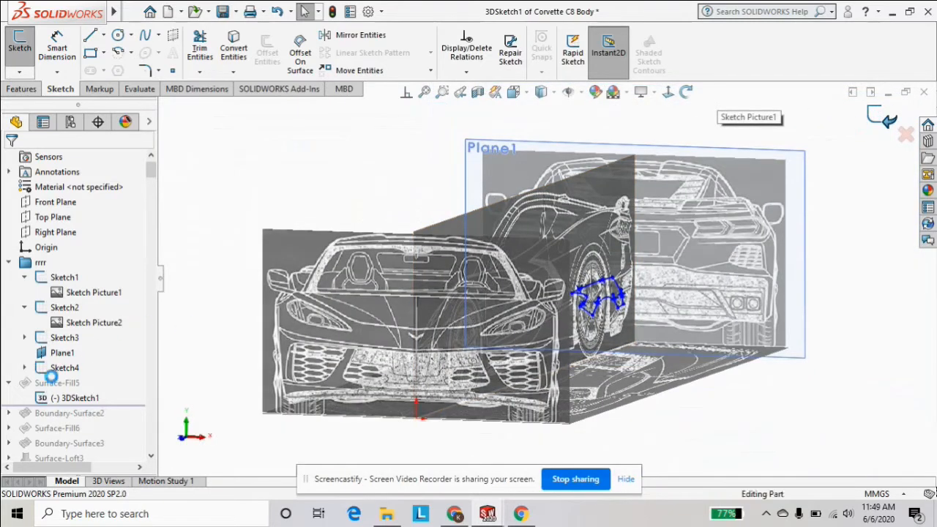
# - Open the Surface-Fill5 definition to review its 3DSketch1 patch boundary and preview, and accept it
pyautogui.click(59, 397)
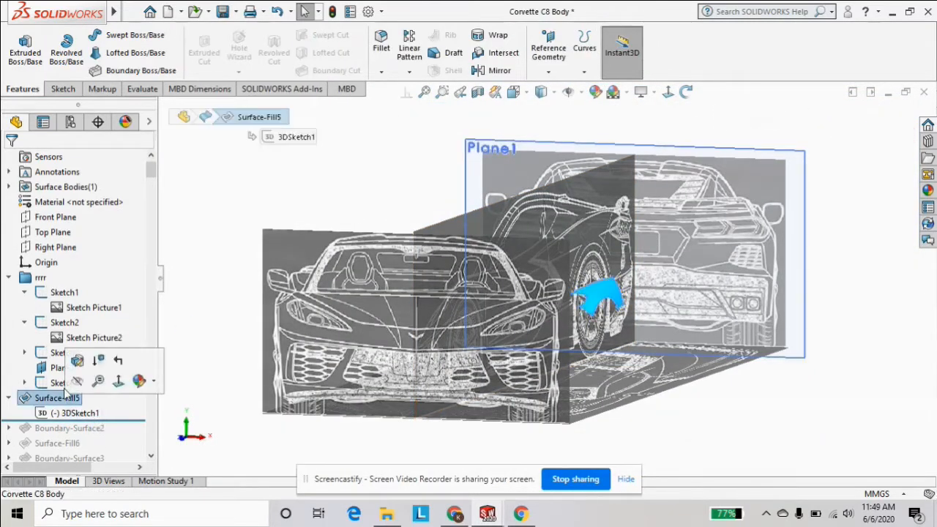
pyautogui.click(82, 362)
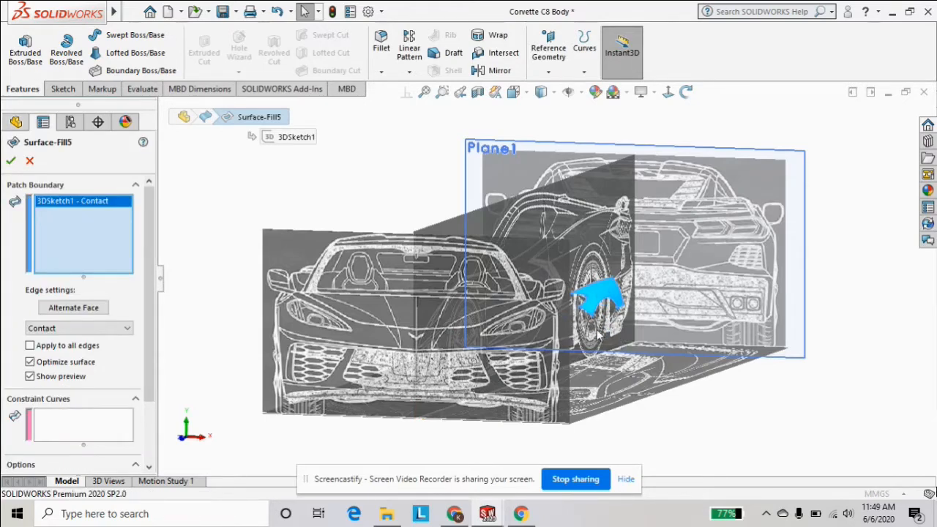
pyautogui.moveTo(586, 329); pyautogui.dragTo(564, 320, button='middle')
pyautogui.scroll(-4, 586, 301)
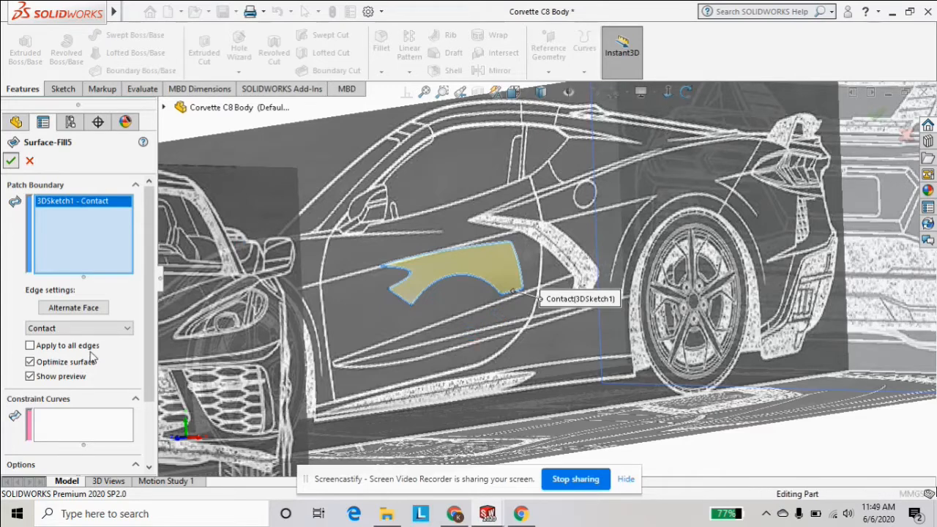
pyautogui.press('Return')
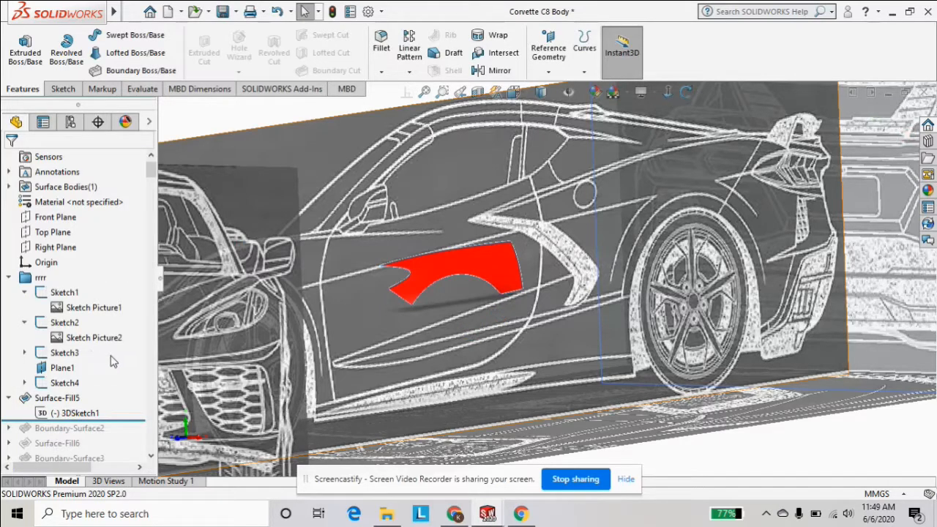
# - Roll the feature history forward past Surface-Fill6 to bring in the wheel-arch surfaces, and select Boundary-Surface2
pyautogui.scroll(-2, 100, 363)
pyautogui.moveTo(121, 330); pyautogui.dragTo(122, 360)
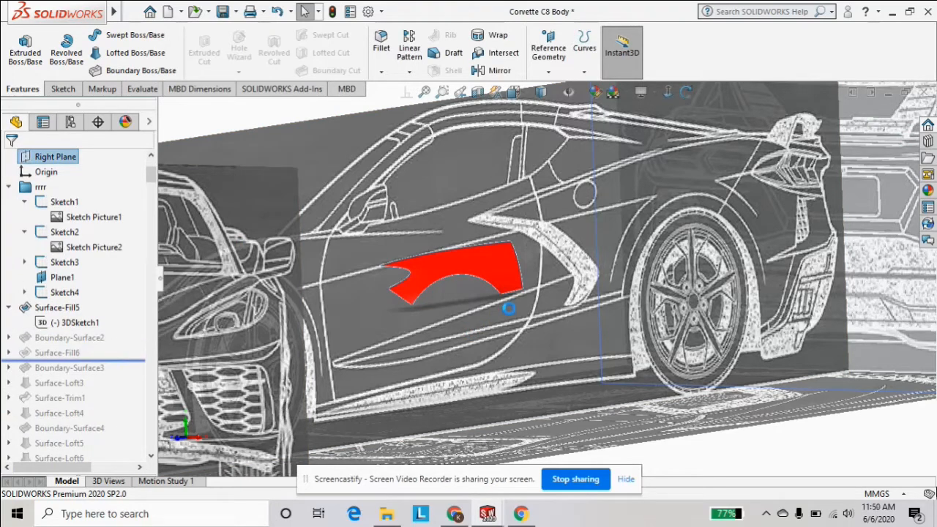
pyautogui.click(73, 337)
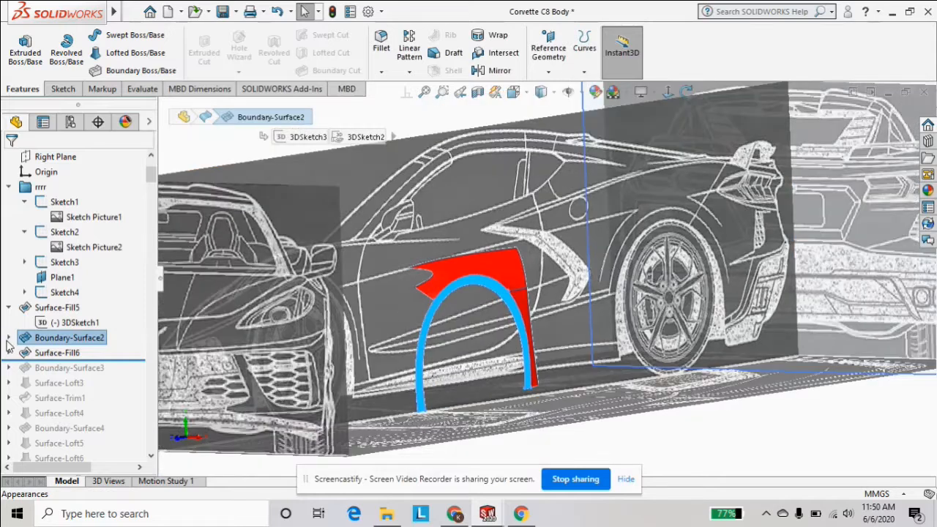
# - List the sketches behind Boundary-Surface2 and highlight 3DSketch3 along the wheel arch
pyautogui.click(8, 338)
pyautogui.click(75, 352)
pyautogui.moveTo(488, 344); pyautogui.dragTo(447, 336, button='middle')
pyautogui.scroll(-2, 331, 277)
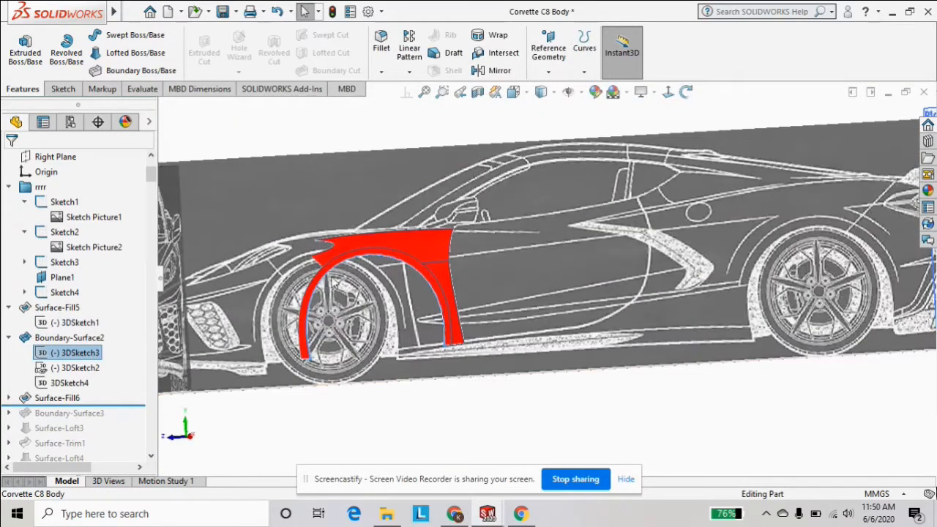
pyautogui.moveTo(364, 270); pyautogui.dragTo(350, 288, button='middle')
pyautogui.scroll(-2, 348, 289)
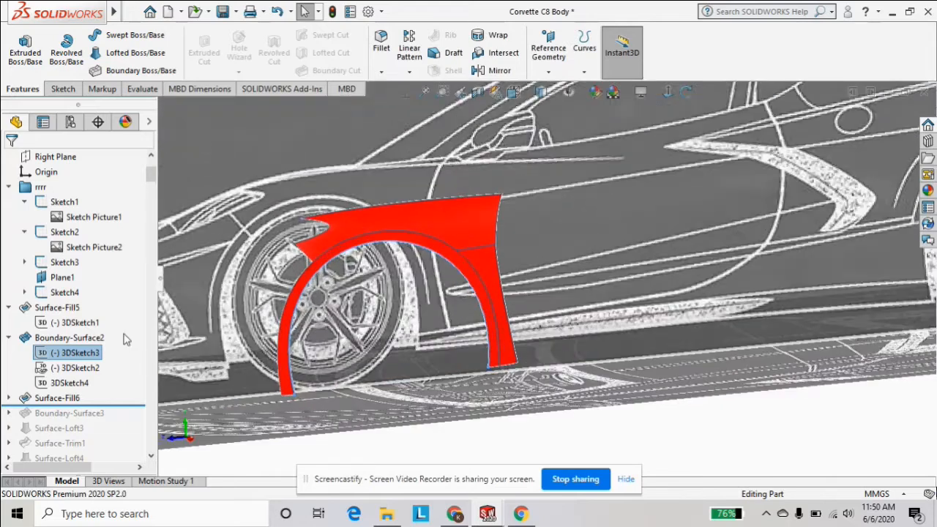
# - Open 3DSketch3 to compare the inner wheel-arch curve with the front and side blueprints, and exit the sketch
pyautogui.rightClick(72, 350)
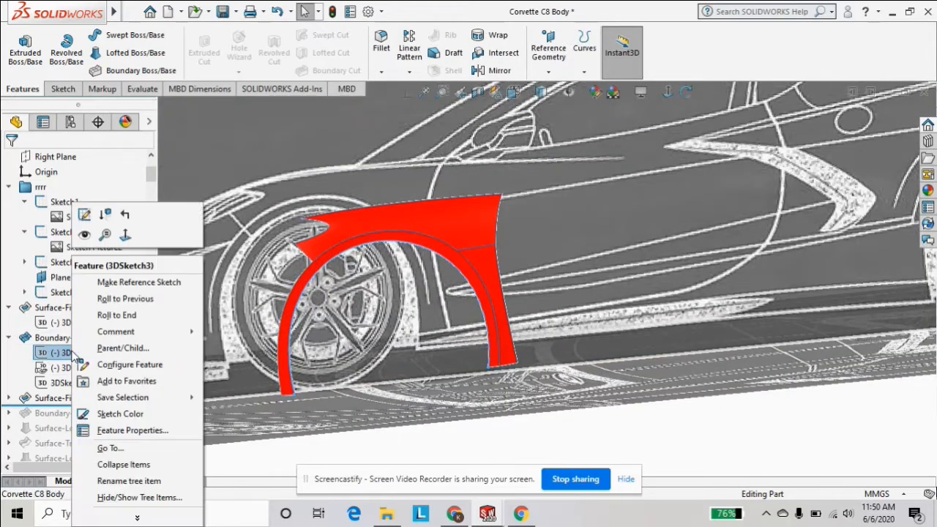
pyautogui.click(84, 215)
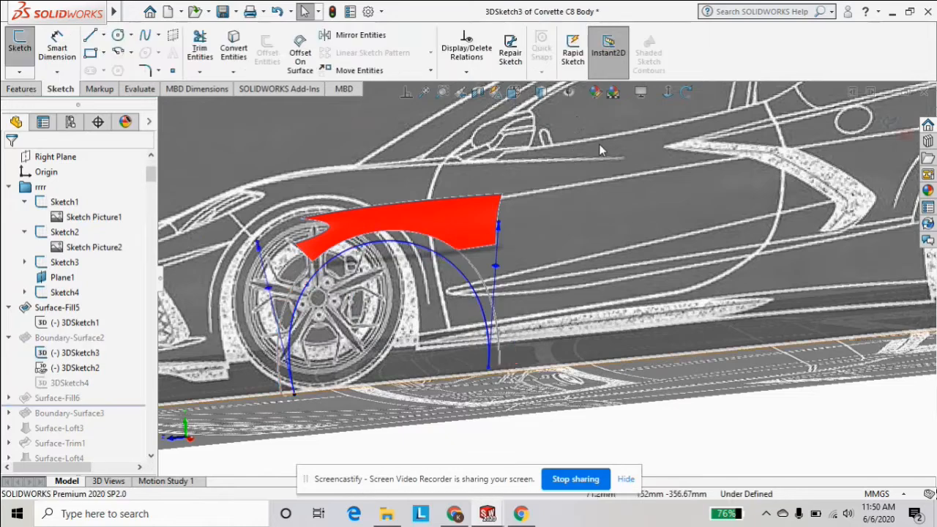
pyautogui.click(668, 93)
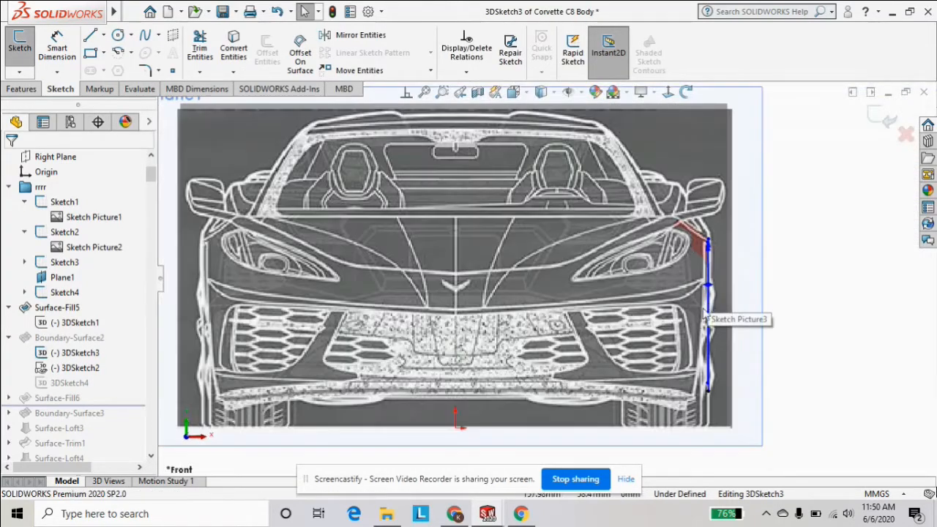
pyautogui.scroll(4, 701, 313)
pyautogui.scroll(-3, 698, 311)
pyautogui.moveTo(698, 313); pyautogui.dragTo(388, 304, button='middle')
pyautogui.scroll(-3, 304, 293)
pyautogui.moveTo(267, 289); pyautogui.dragTo(237, 287, button='middle')
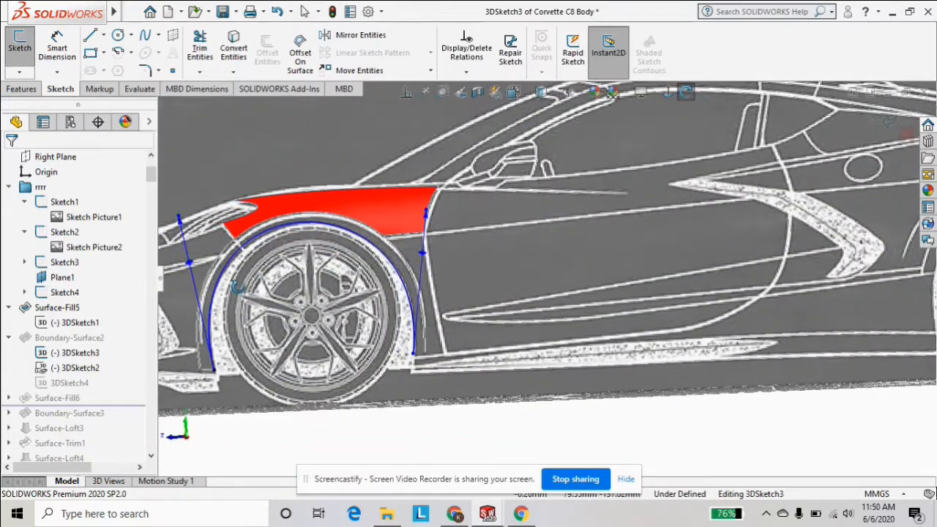
pyautogui.scroll(1, 240, 292)
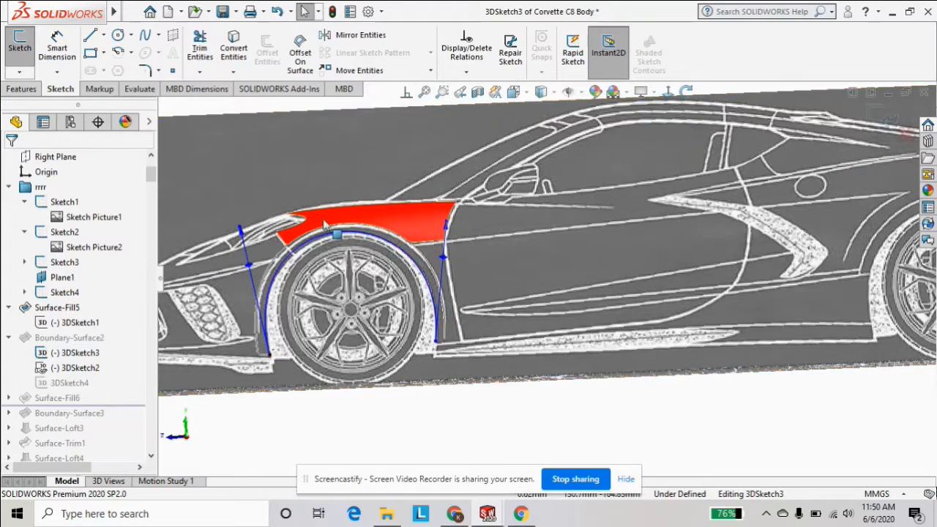
pyautogui.moveTo(297, 223); pyautogui.dragTo(410, 238, button='middle')
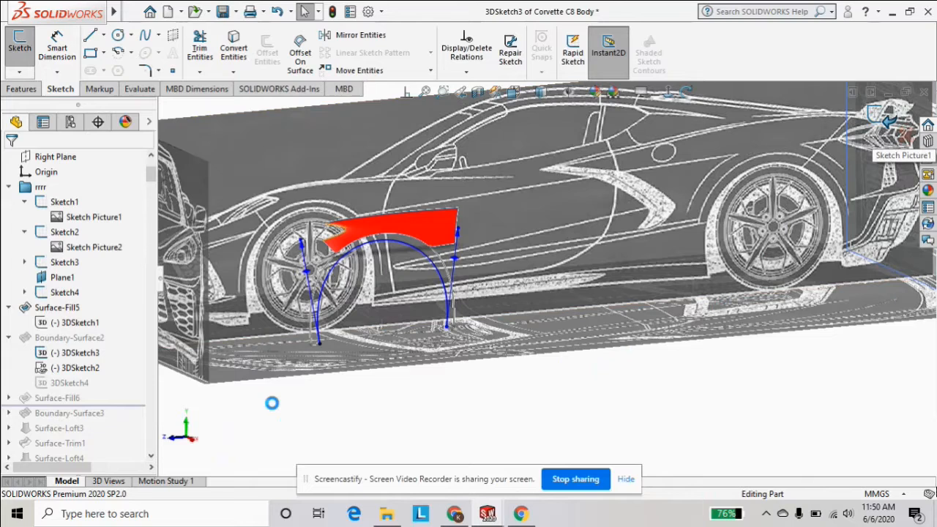
# - Open 3DSketch2 to examine the outer wheel-arch curves that continue from the fender edge, and exit the sketch
pyautogui.click(78, 368)
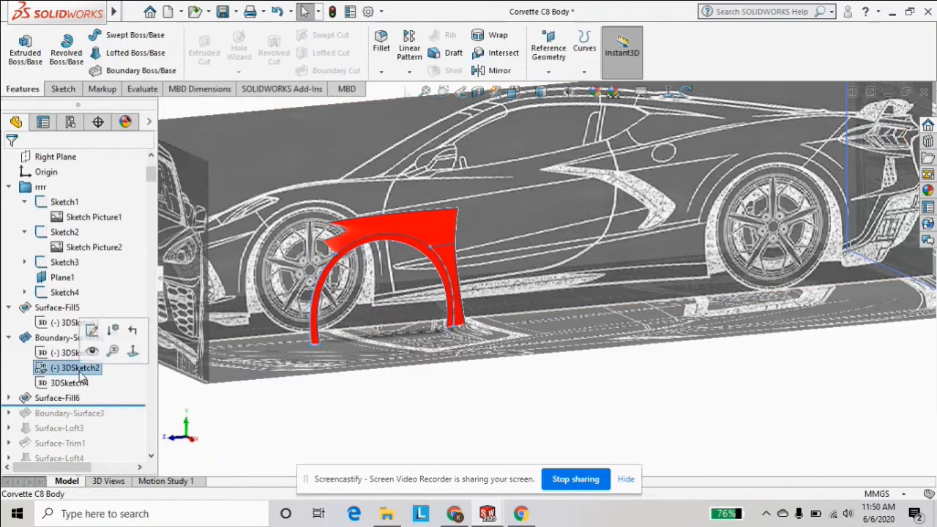
pyautogui.click(91, 330)
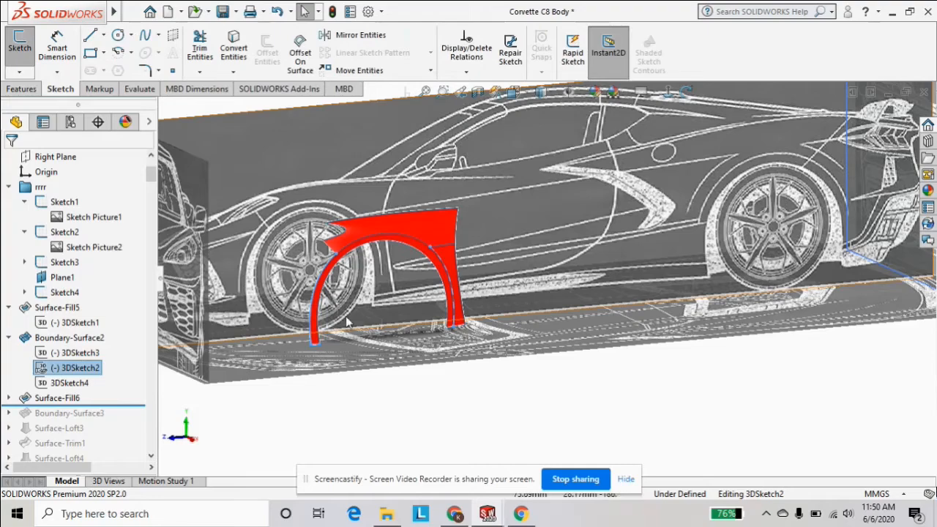
pyautogui.scroll(-6, 315, 300)
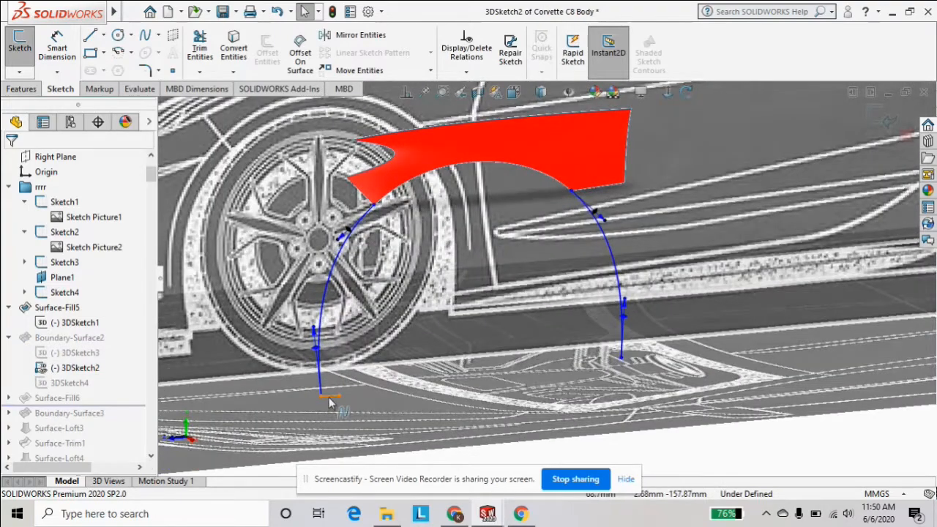
pyautogui.scroll(2, 548, 311)
pyautogui.moveTo(546, 312)
pyautogui.mouseDown(button='middle')
pyautogui.moveTo(518, 289)
pyautogui.moveTo(543, 315)
pyautogui.mouseUp(button='middle')
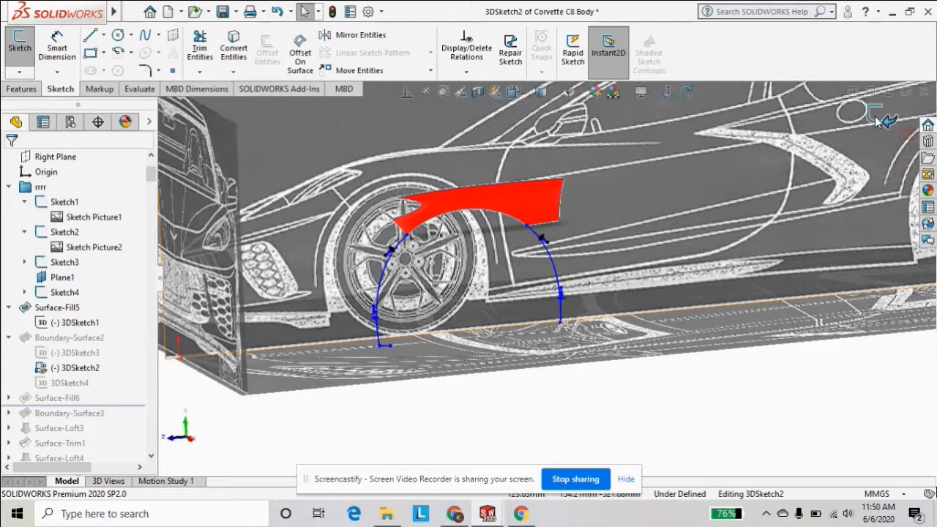
pyautogui.click(881, 117)
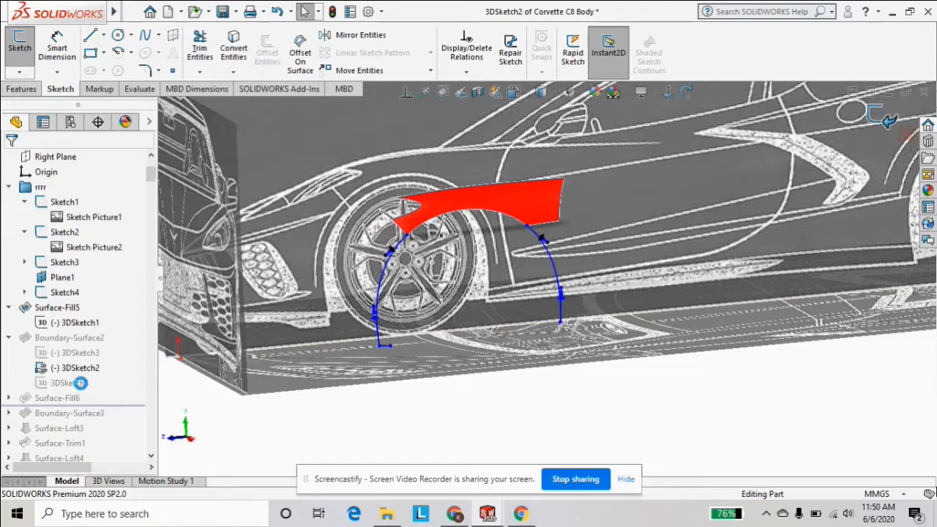
# - Open 3DSketch4 to examine the short line closing the rear end of the wheel arch, and exit the sketch
pyautogui.click(73, 383)
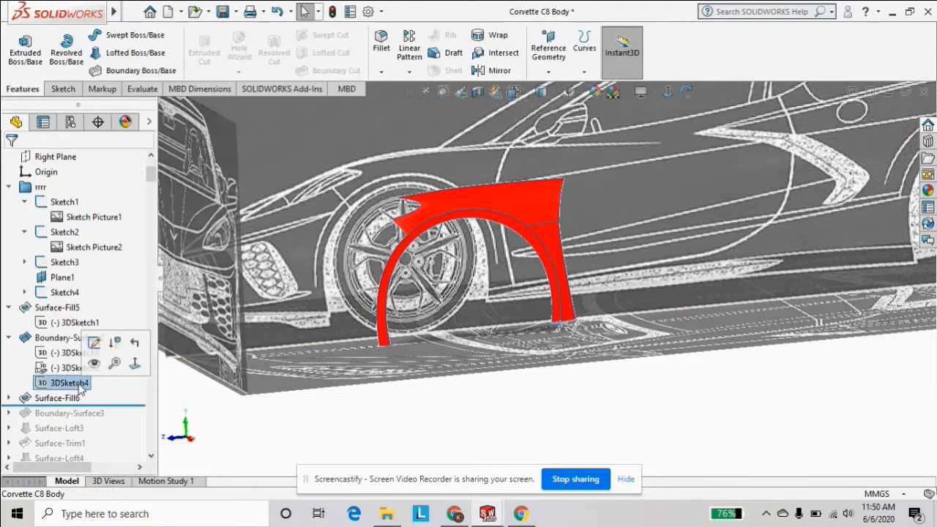
pyautogui.click(94, 342)
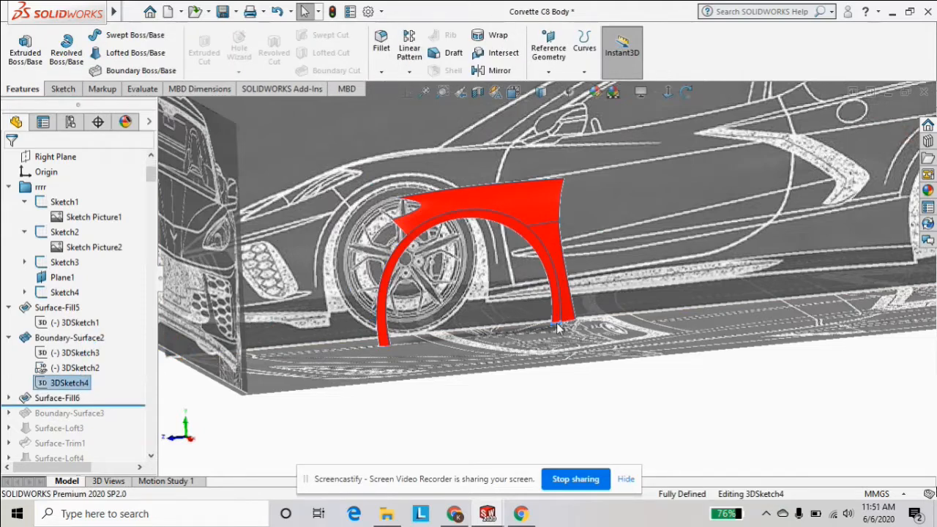
pyautogui.scroll(-3, 558, 328)
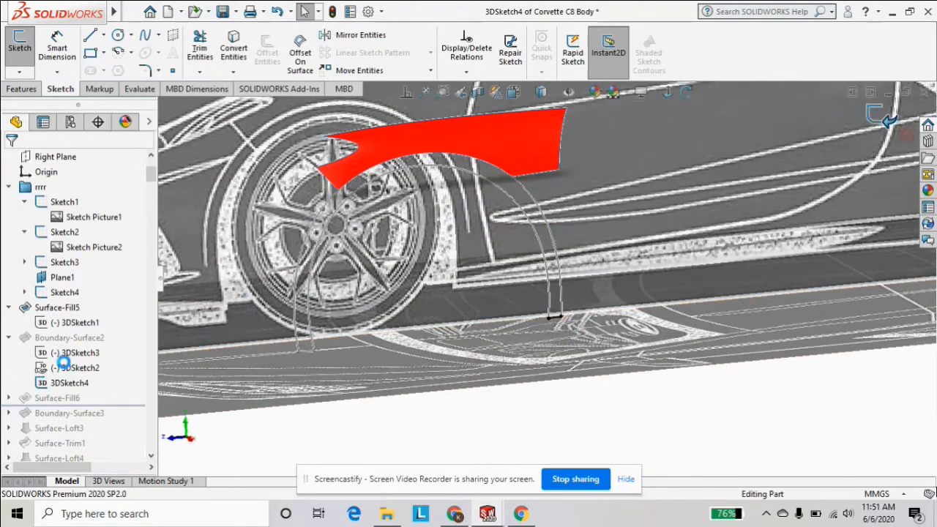
# - Open the Boundary-Surface2 definition to review its Direction 1 and Direction 2 curves, and close it
pyautogui.click(68, 338)
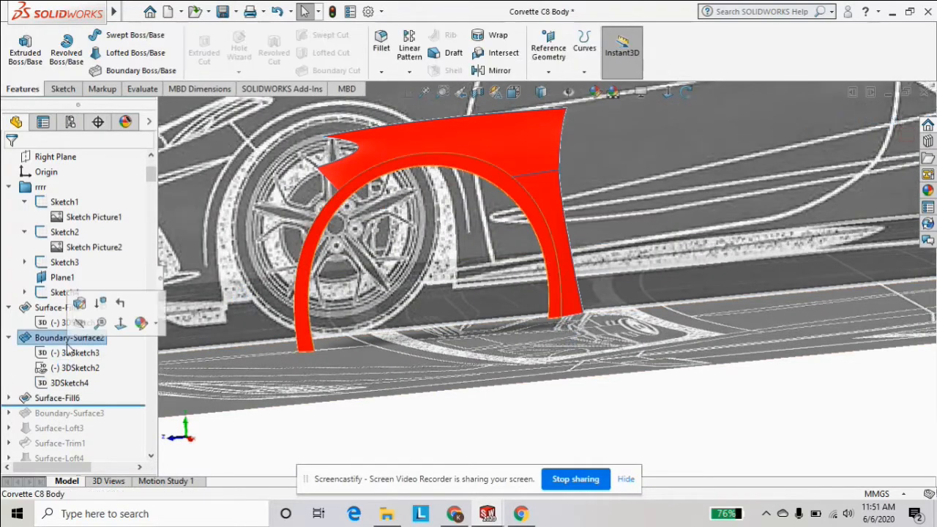
pyautogui.click(79, 302)
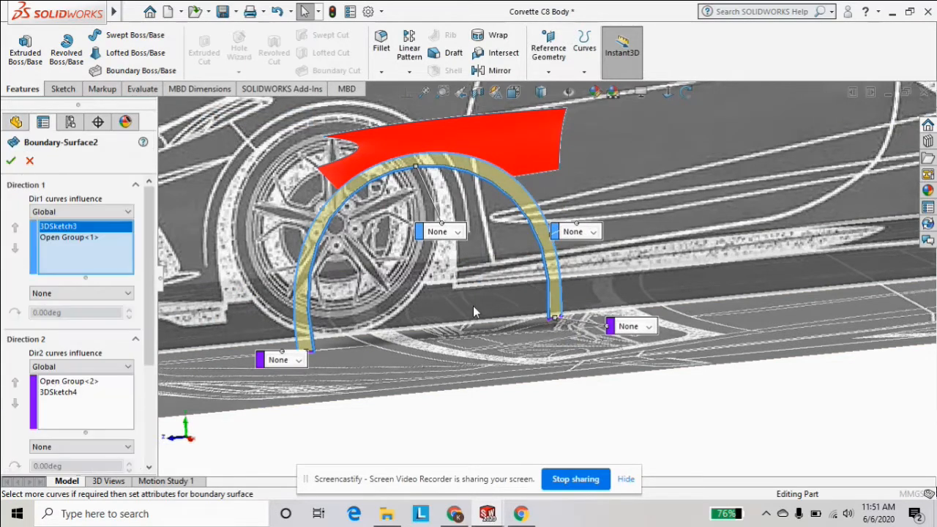
pyautogui.scroll(1, 421, 350)
pyautogui.moveTo(423, 354); pyautogui.dragTo(529, 367, button='middle')
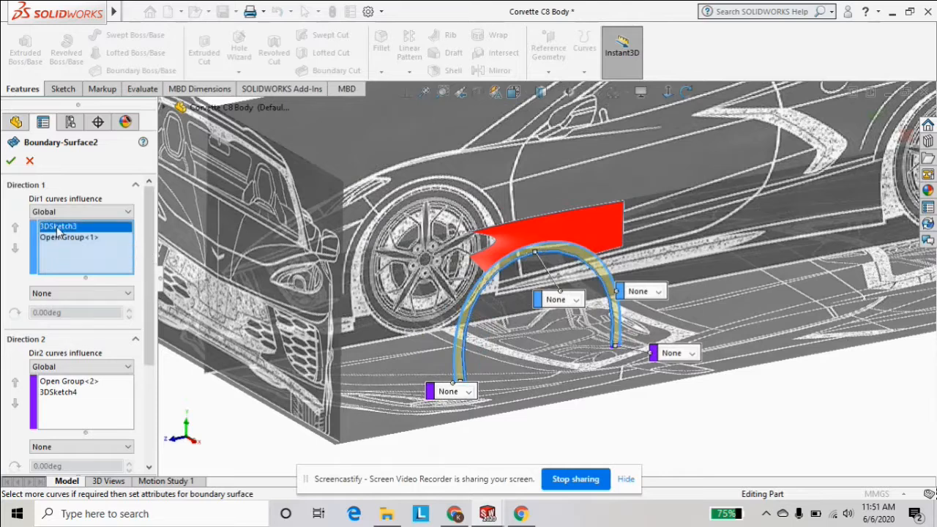
pyautogui.click(79, 382)
pyautogui.click(75, 393)
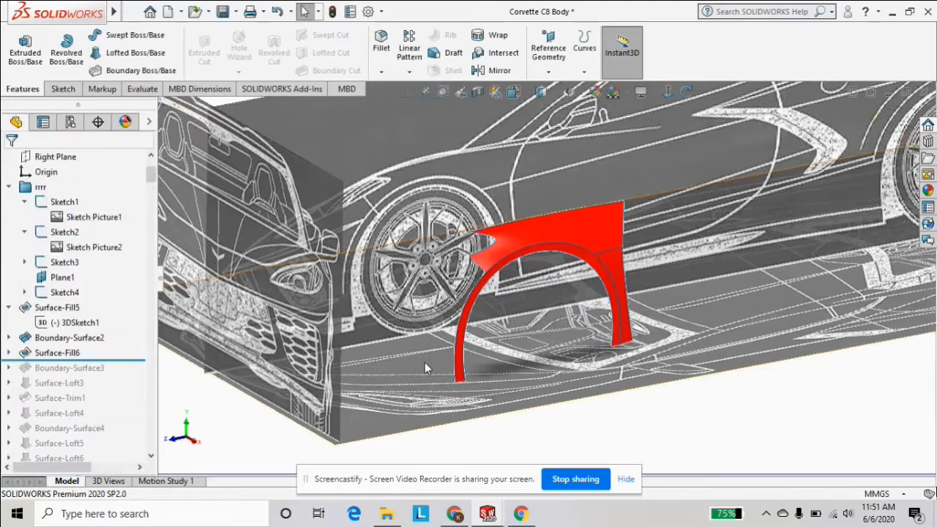
# - Expand Surface-Fill6 and suppress it together with its 3DSketch12
pyautogui.click(53, 353)
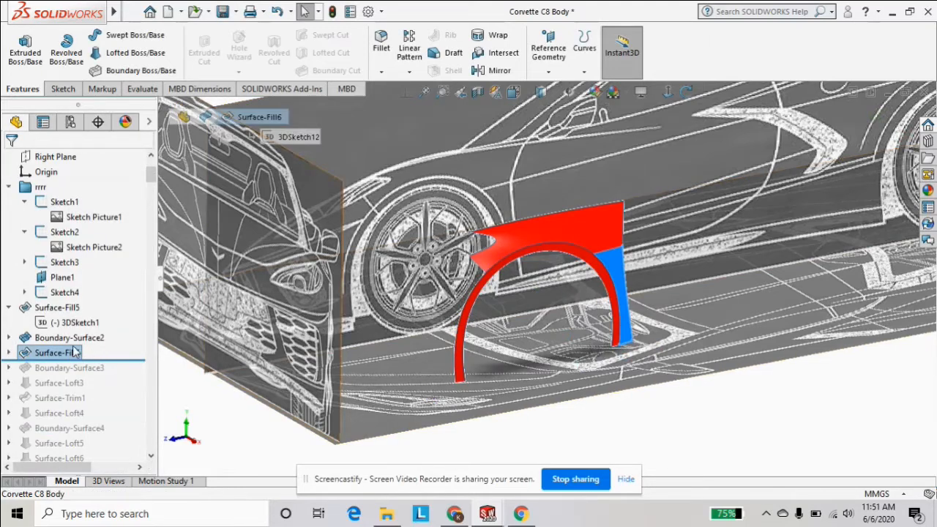
pyautogui.click(9, 353)
pyautogui.click(75, 367)
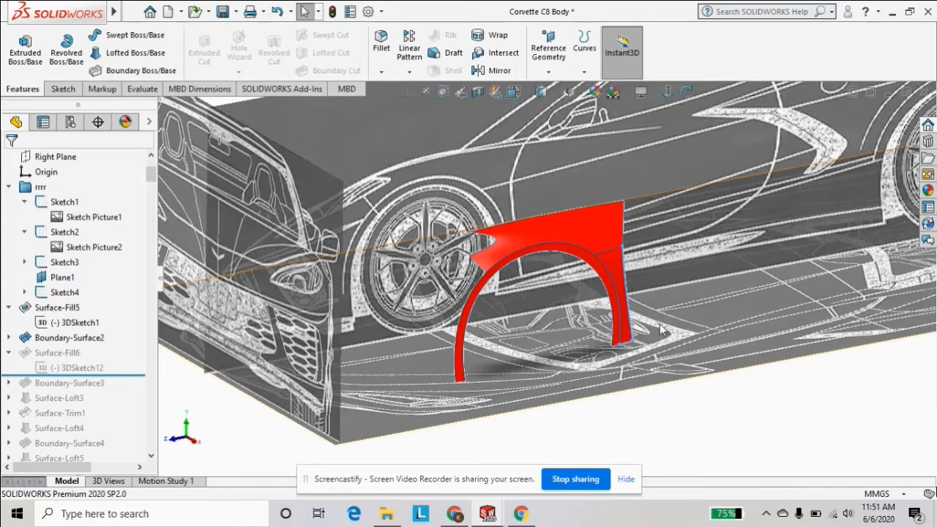
pyautogui.moveTo(624, 274); pyautogui.dragTo(627, 343, button='middle')
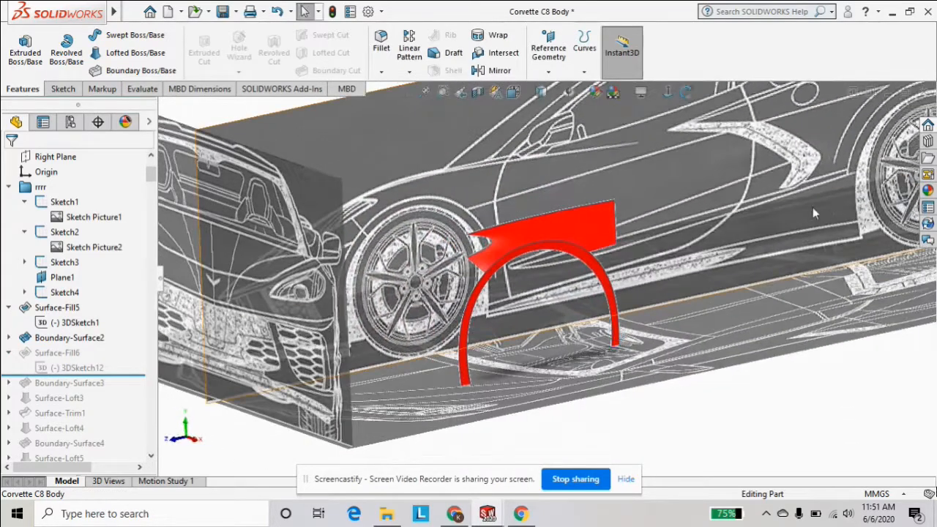
# - Unsuppress Surface-Fill6, the patch behind the front wheel arch
pyautogui.click(75, 354)
pyautogui.rightClick(71, 357)
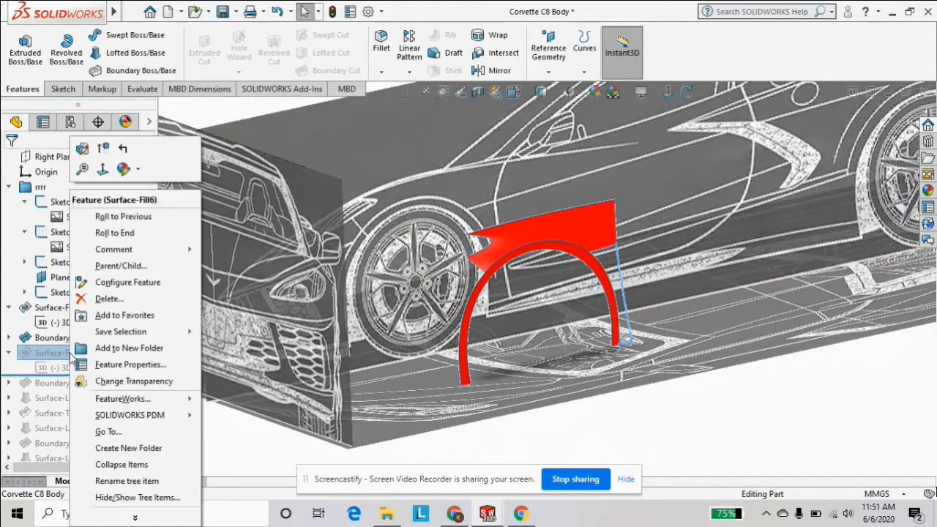
pyautogui.click(104, 150)
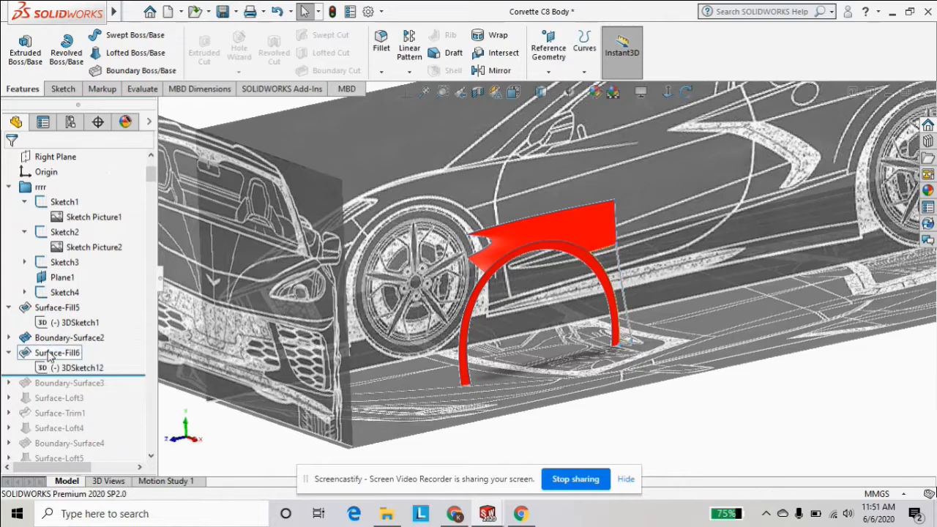
# - Open 3DSketch12 to compare the fender's lower rear outline with the front and side blueprints, and exit the sketch
pyautogui.click(66, 368)
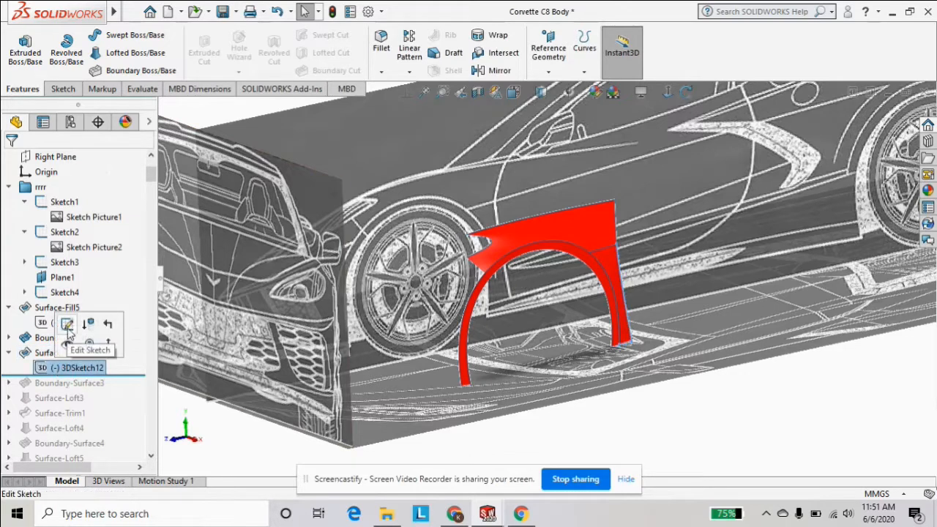
pyautogui.click(71, 333)
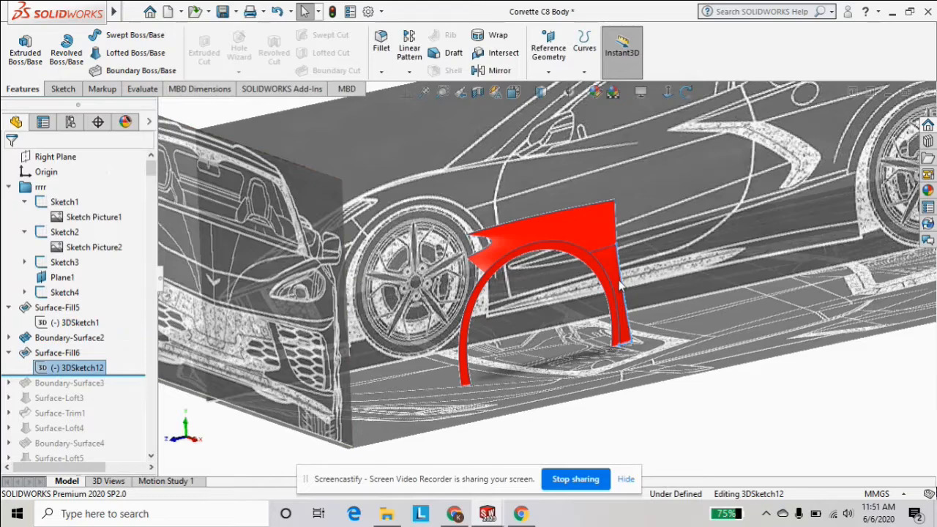
pyautogui.scroll(-2, 623, 311)
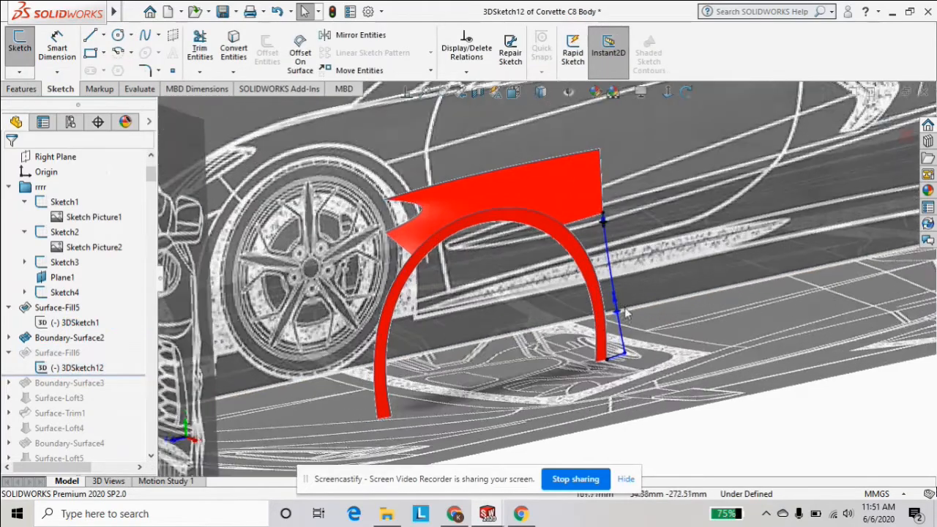
pyautogui.moveTo(612, 359); pyautogui.dragTo(602, 293, button='middle')
pyautogui.scroll(5, 602, 293)
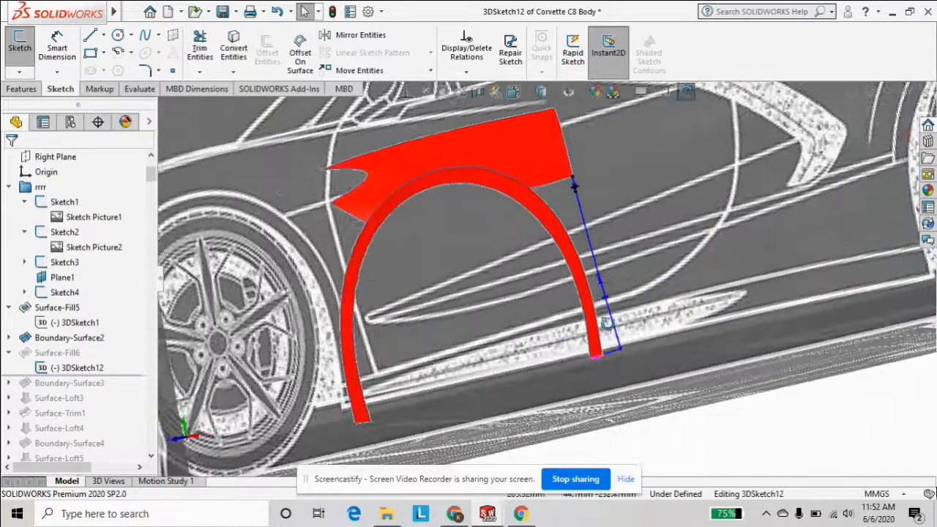
pyautogui.hotkey('ctrl', '8')
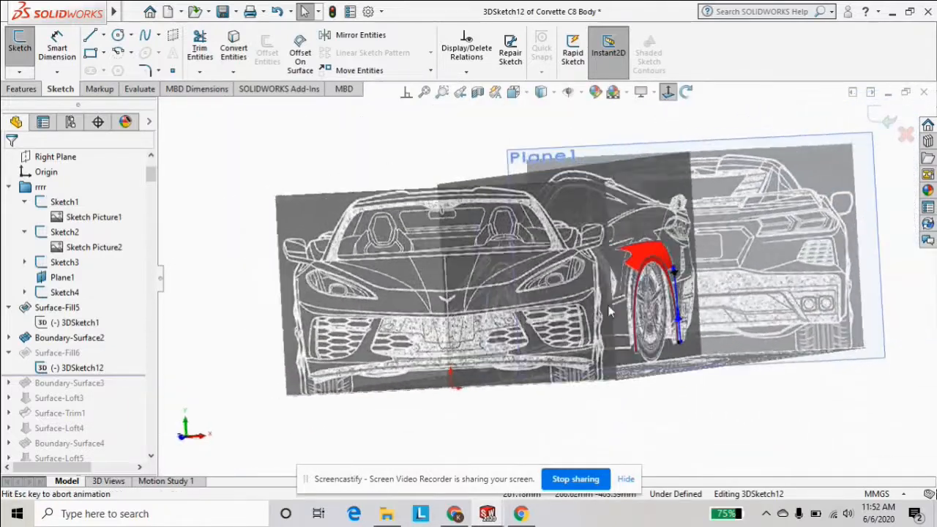
pyautogui.hotkey('ctrl', '4')
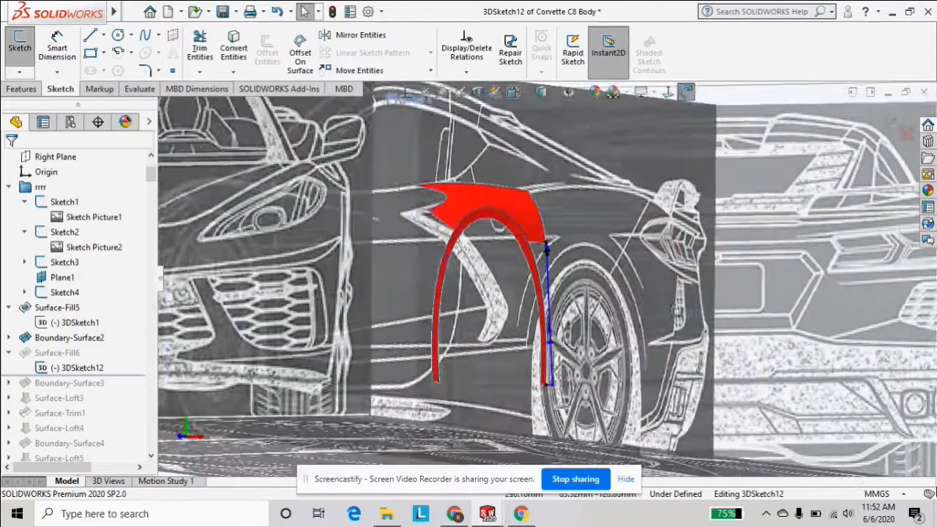
pyautogui.moveTo(442, 351); pyautogui.dragTo(415, 338, button='middle')
pyautogui.scroll(-5, 415, 338)
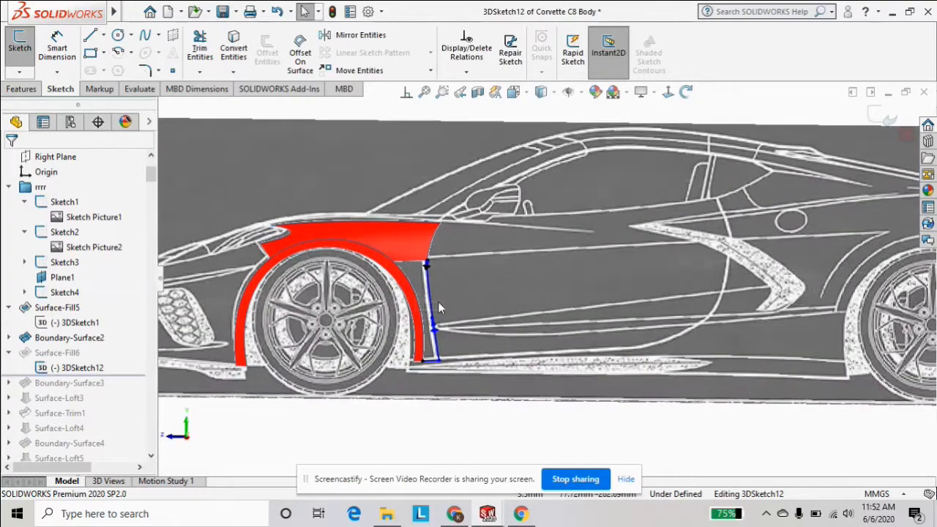
pyautogui.moveTo(437, 302); pyautogui.dragTo(878, 126, button='middle')
pyautogui.click(887, 122)
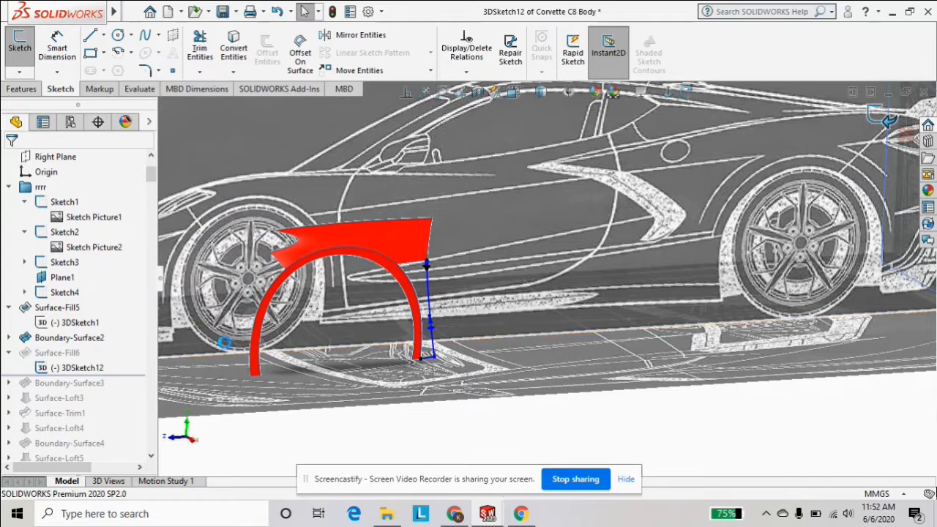
# - Roll the model history forward past Boundary-Surface3 and unsuppress this surface, which forms the main door panel
pyautogui.click(63, 355)
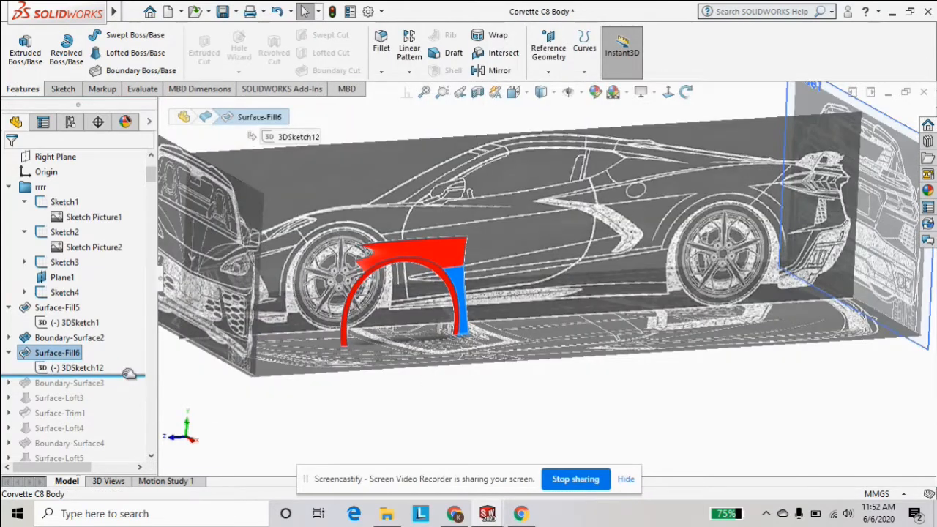
pyautogui.moveTo(128, 373); pyautogui.dragTo(128, 390)
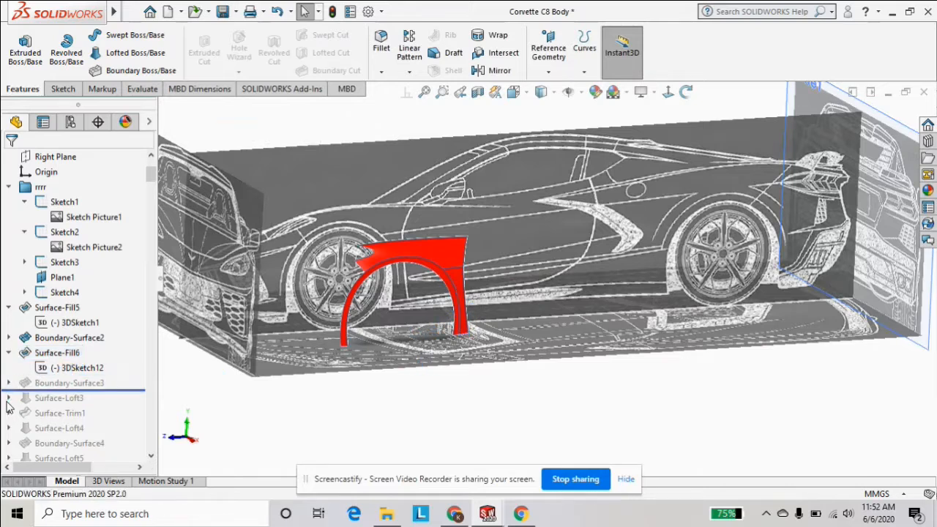
pyautogui.click(36, 384)
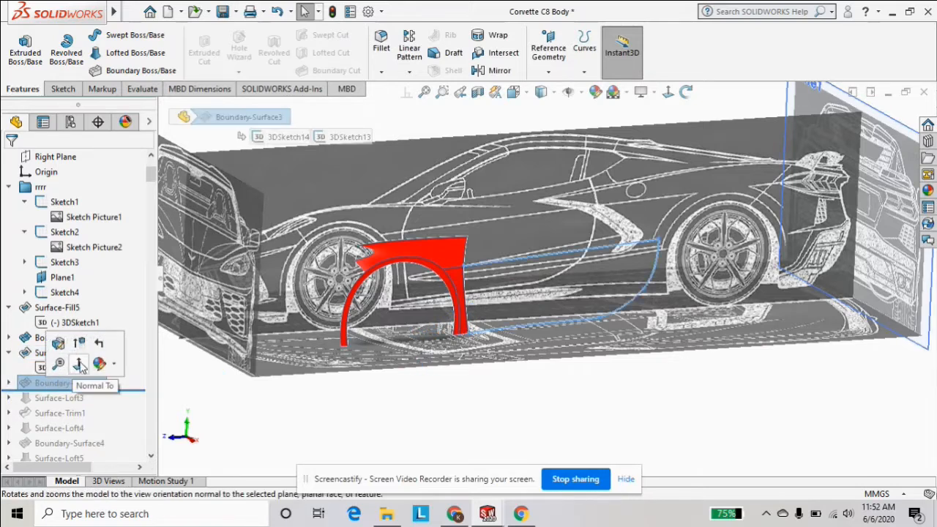
pyautogui.click(83, 360)
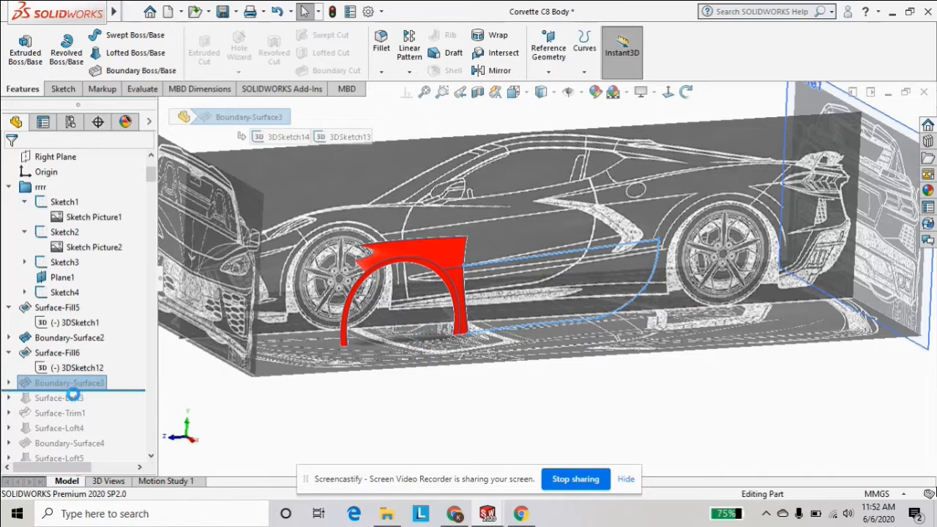
pyautogui.moveTo(76, 392); pyautogui.dragTo(84, 388)
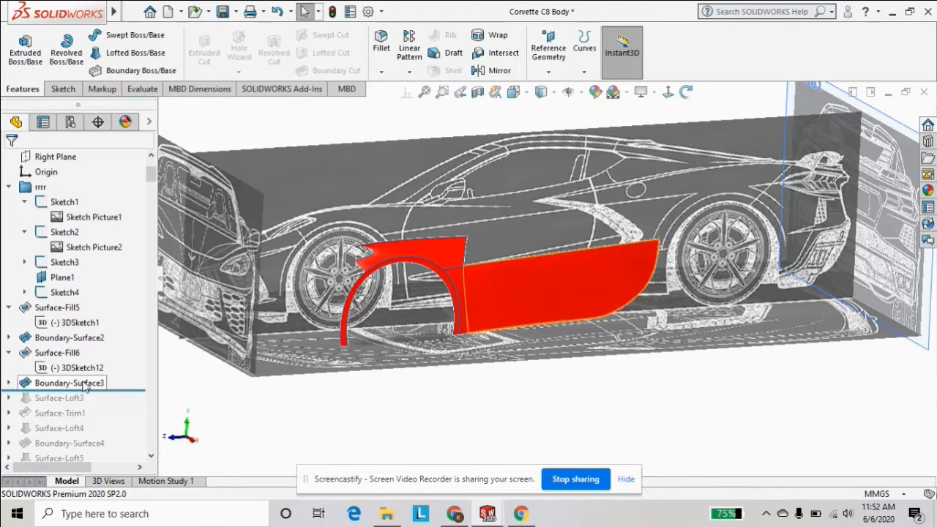
# - Expand Boundary-Surface3, open 3DSketch14 to compare the door's upper line with the front and side blueprints, and exit the sketch
pyautogui.click(9, 383)
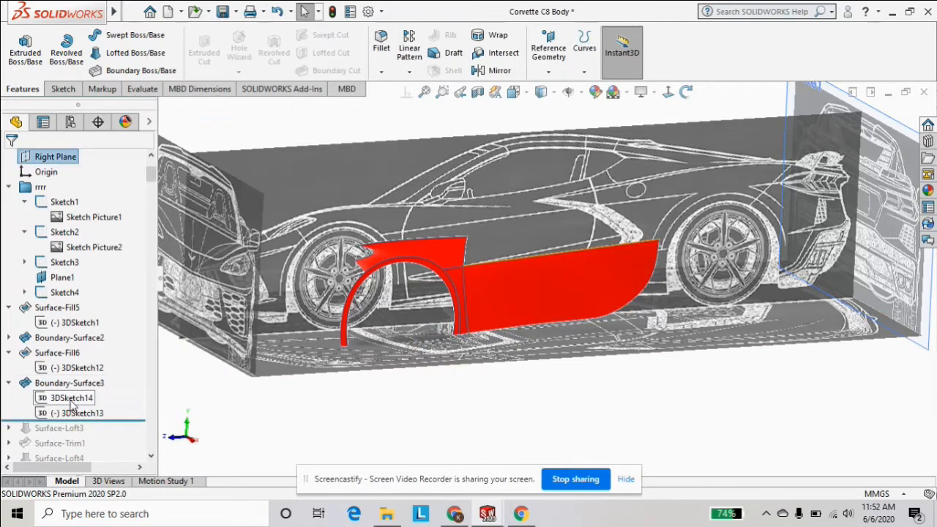
pyautogui.scroll(-3, 583, 270)
pyautogui.moveTo(580, 304); pyautogui.dragTo(553, 273, button='middle')
pyautogui.scroll(3, 614, 326)
pyautogui.moveTo(441, 311); pyautogui.dragTo(485, 337, button='middle')
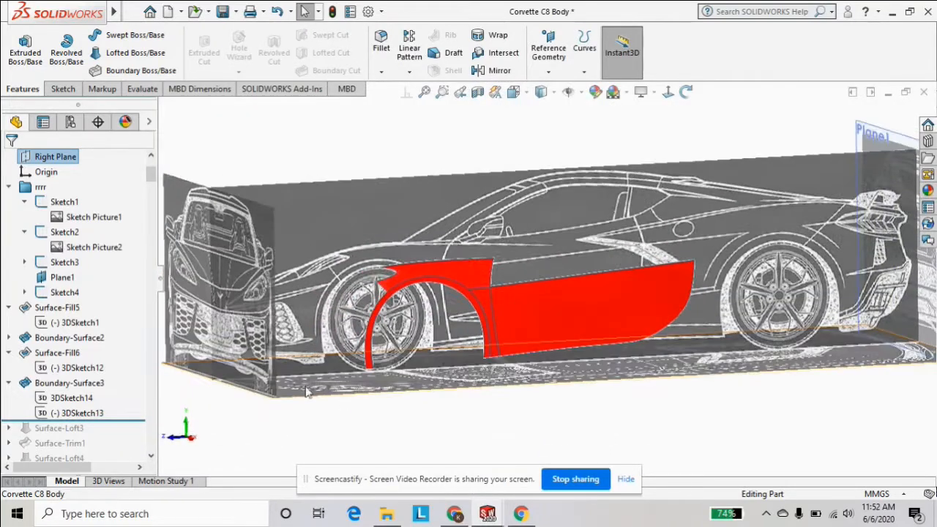
pyautogui.click(79, 398)
pyautogui.click(100, 352)
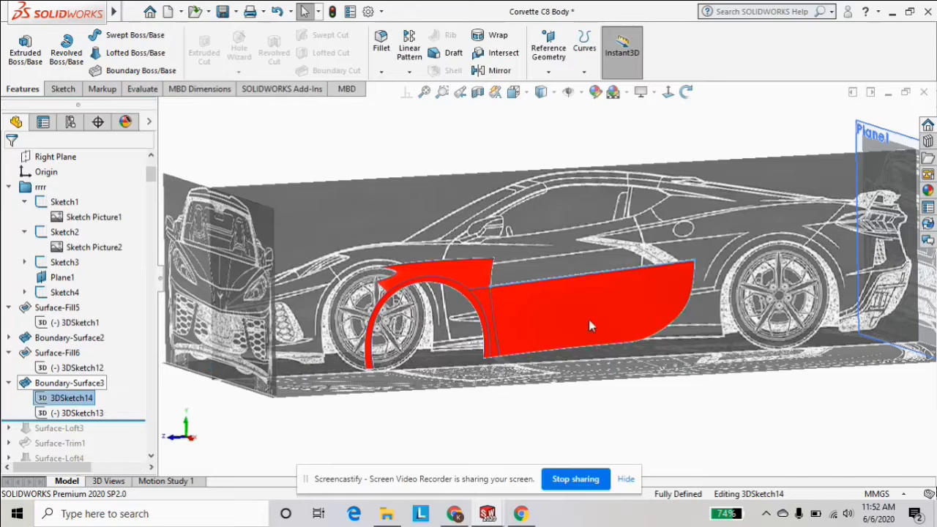
pyautogui.click(670, 97)
pyautogui.scroll(-3, 677, 291)
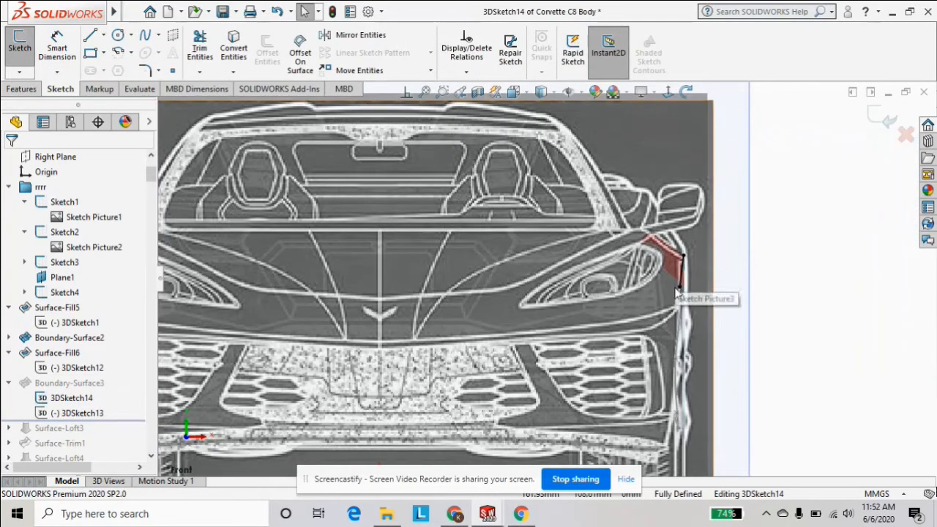
pyautogui.scroll(4, 681, 297)
pyautogui.moveTo(679, 303)
pyautogui.mouseDown(button='middle')
pyautogui.moveTo(507, 288)
pyautogui.moveTo(477, 299)
pyautogui.mouseUp(button='middle')
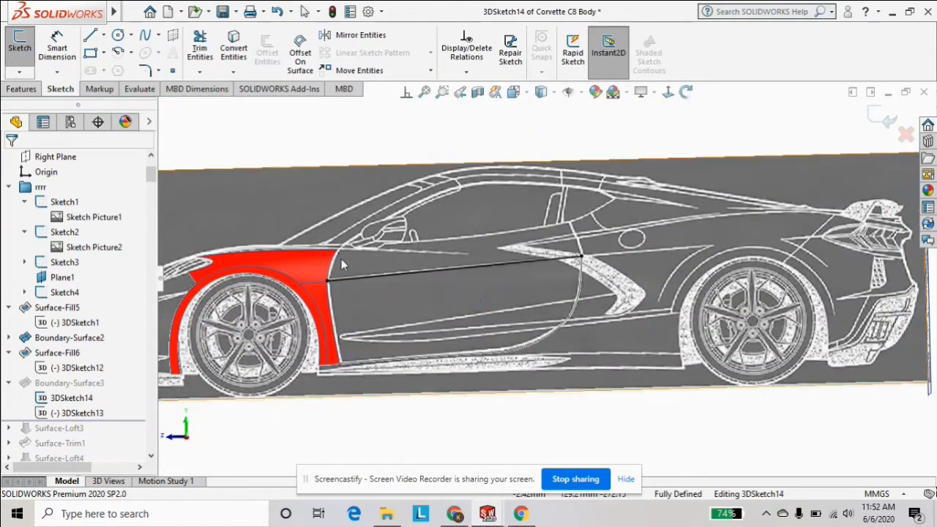
pyautogui.moveTo(573, 259); pyautogui.dragTo(561, 306, button='middle')
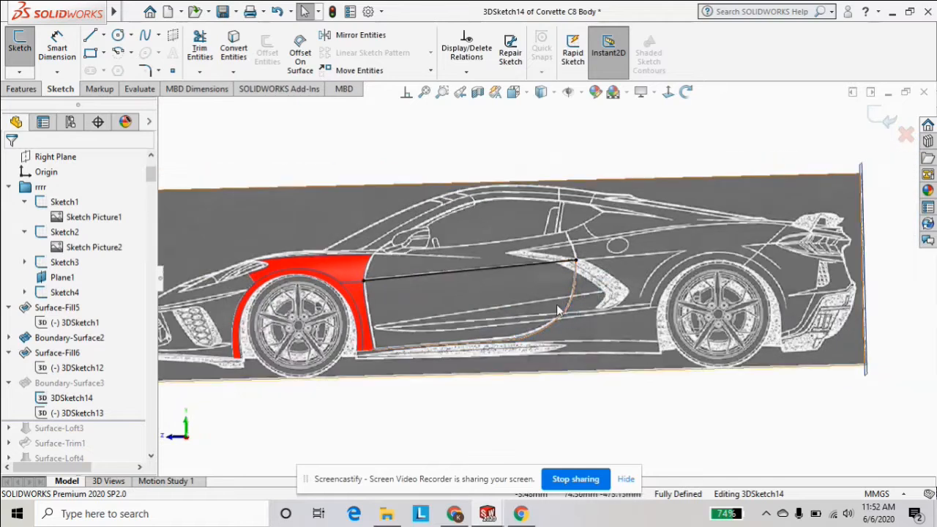
pyautogui.click(884, 122)
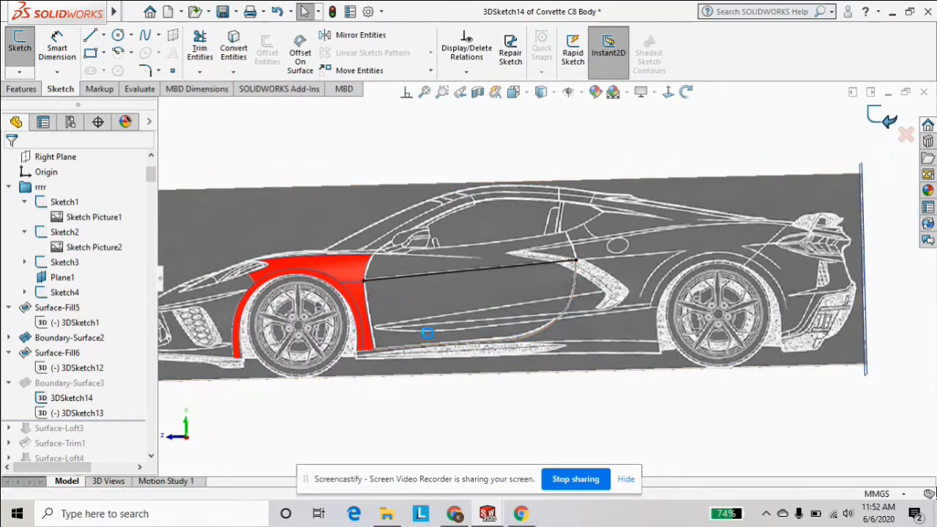
# - Open 3DSketch13 to examine the spline along the door's lower and rear edge, and exit the sketch
pyautogui.click(76, 413)
pyautogui.click(88, 391)
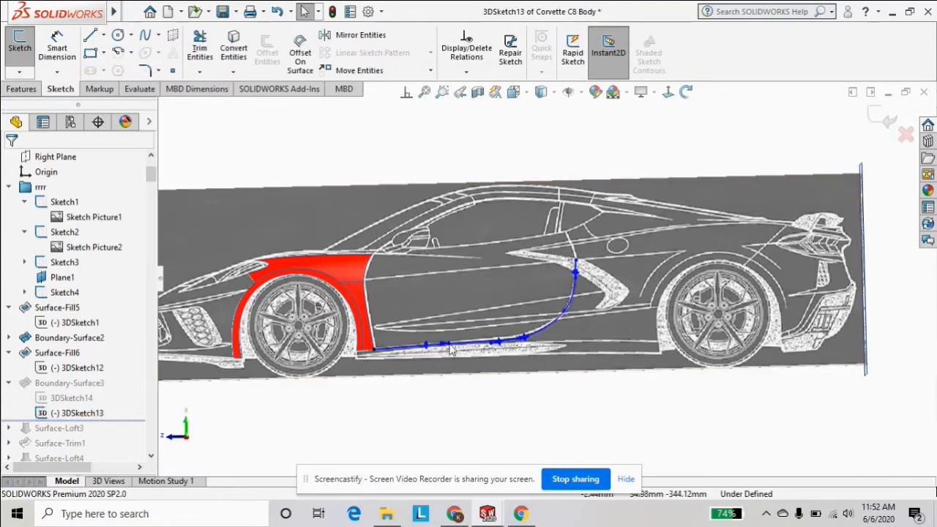
pyautogui.moveTo(576, 269)
pyautogui.mouseDown(button='middle')
pyautogui.moveTo(646, 315)
pyautogui.moveTo(572, 323)
pyautogui.mouseUp(button='middle')
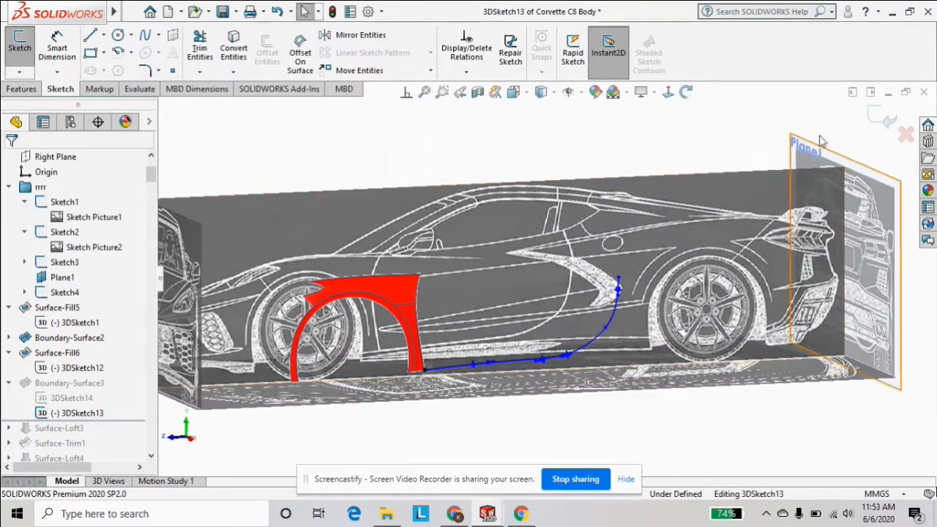
pyautogui.click(879, 117)
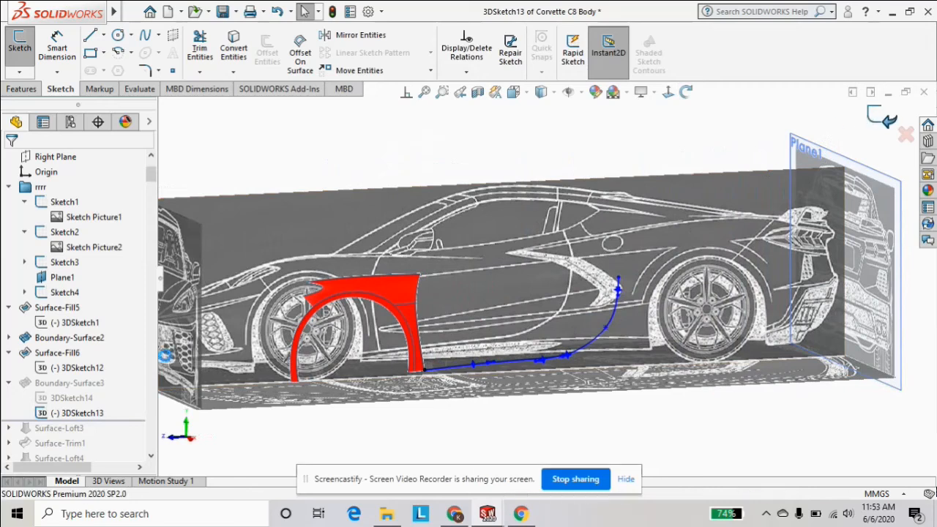
# - Open the Boundary-Surface3 definition to review its Direction 1 sketches and Direction 2 edge, and close it
pyautogui.click(70, 382)
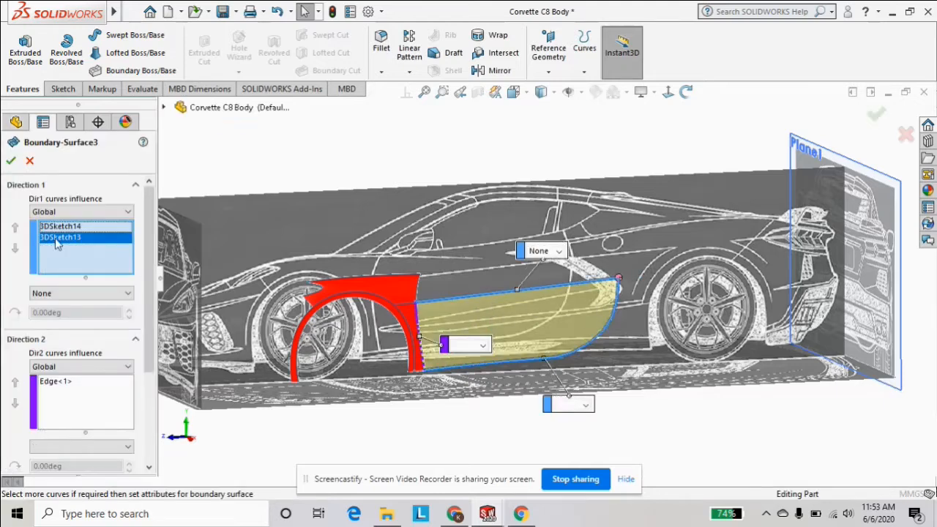
pyautogui.click(57, 383)
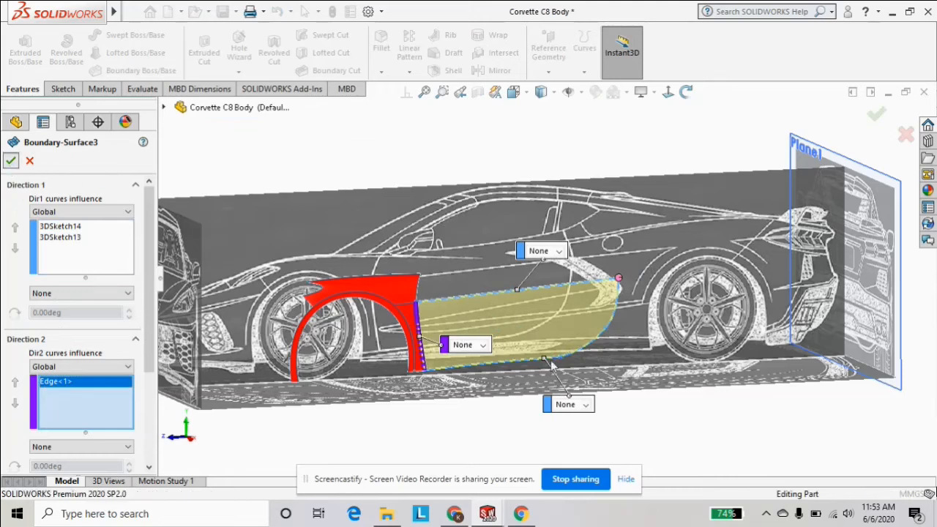
pyautogui.press('Return')
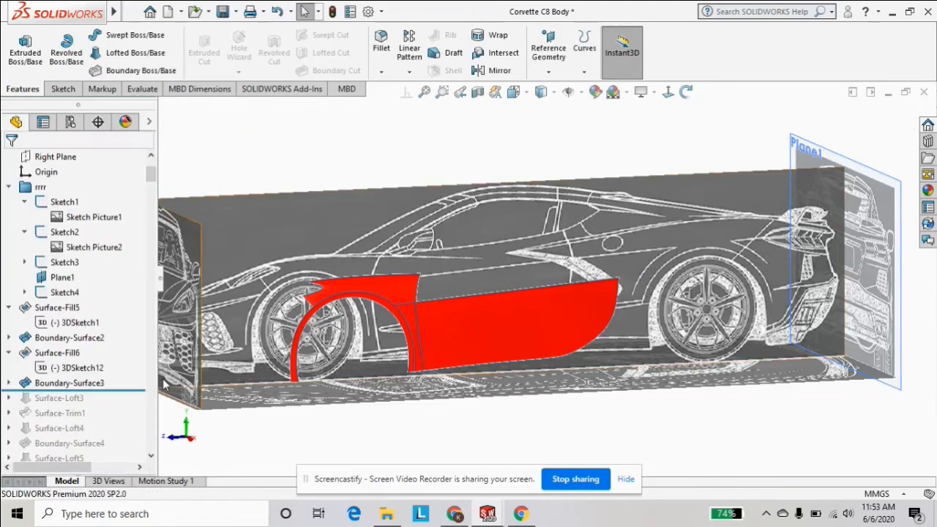
# - Roll the model history forward past Surface-Loft3 and unsuppress this surface above the main door panel
pyautogui.moveTo(139, 390); pyautogui.dragTo(136, 405)
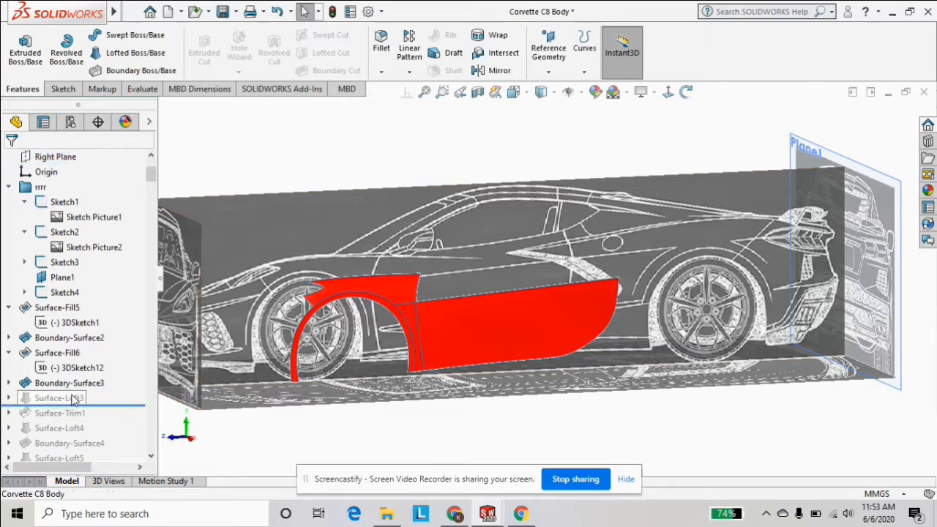
pyautogui.click(59, 398)
pyautogui.click(125, 356)
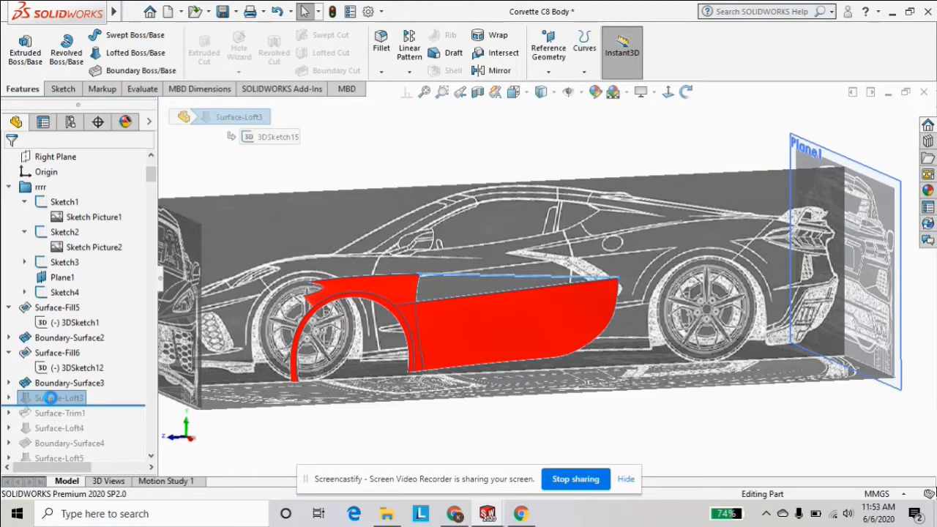
pyautogui.moveTo(480, 276)
pyautogui.mouseDown(button='middle')
pyautogui.moveTo(501, 311)
pyautogui.moveTo(480, 275)
pyautogui.mouseUp(button='middle')
# - Expand Surface-Loft3, open 3DSketch15 to examine the line from the fender's upper corner to the door's rear corner, and exit the sketch
pyautogui.click(10, 397)
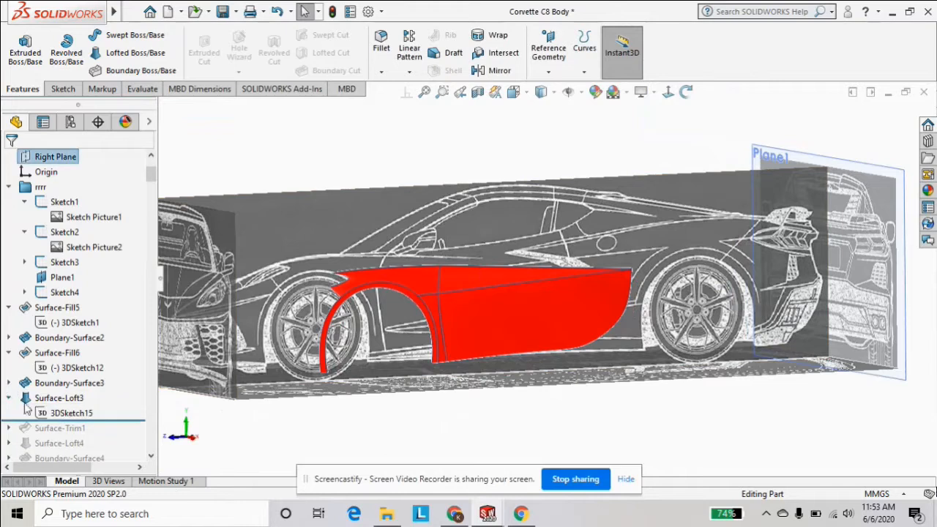
pyautogui.click(71, 413)
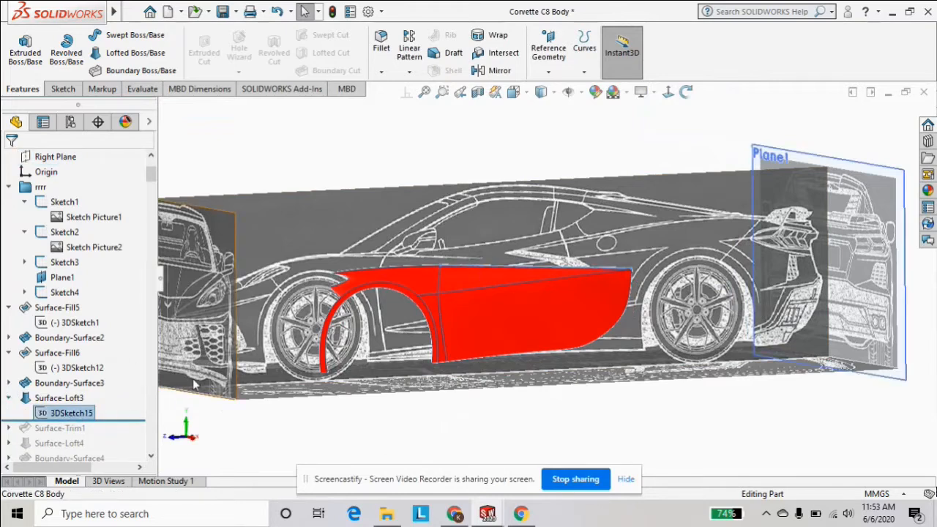
pyautogui.rightClick(67, 404)
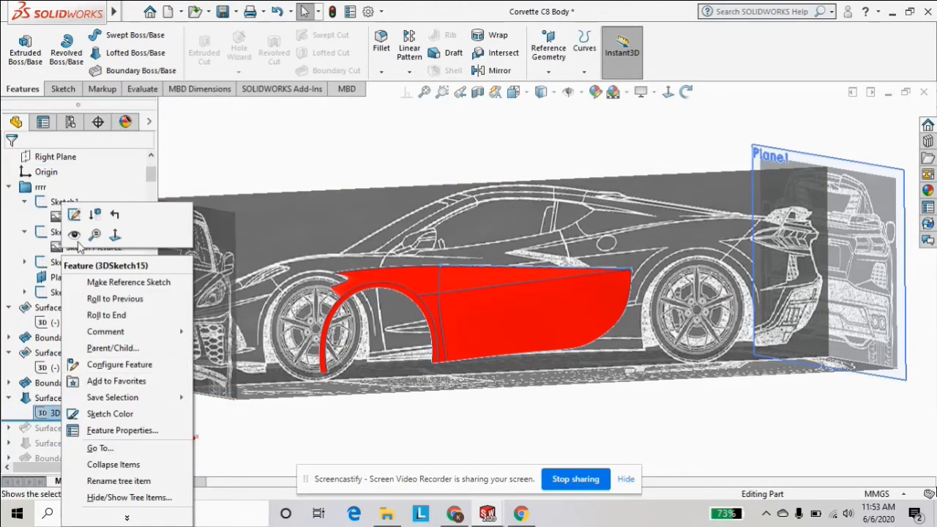
pyautogui.click(75, 214)
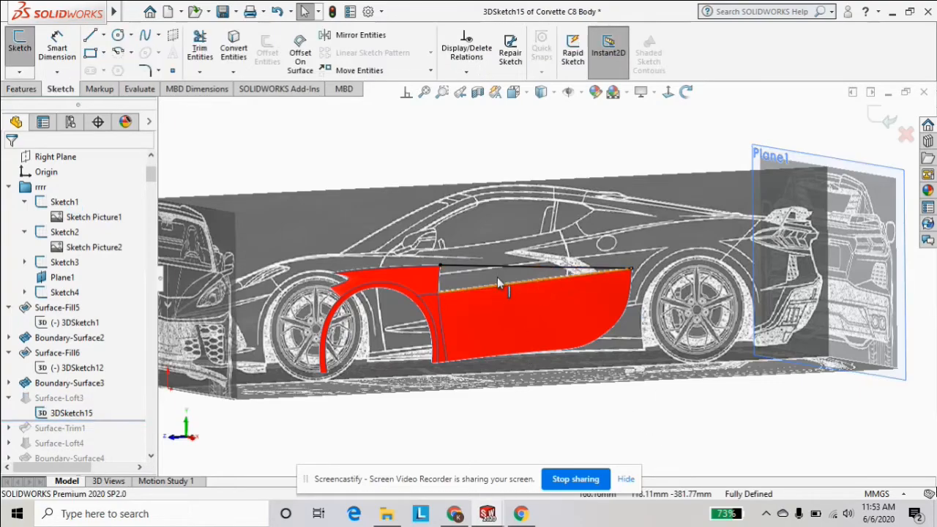
pyautogui.scroll(-5, 539, 282)
pyautogui.moveTo(482, 277)
pyautogui.mouseDown(button='middle')
pyautogui.moveTo(451, 309)
pyautogui.moveTo(357, 229)
pyautogui.mouseUp(button='middle')
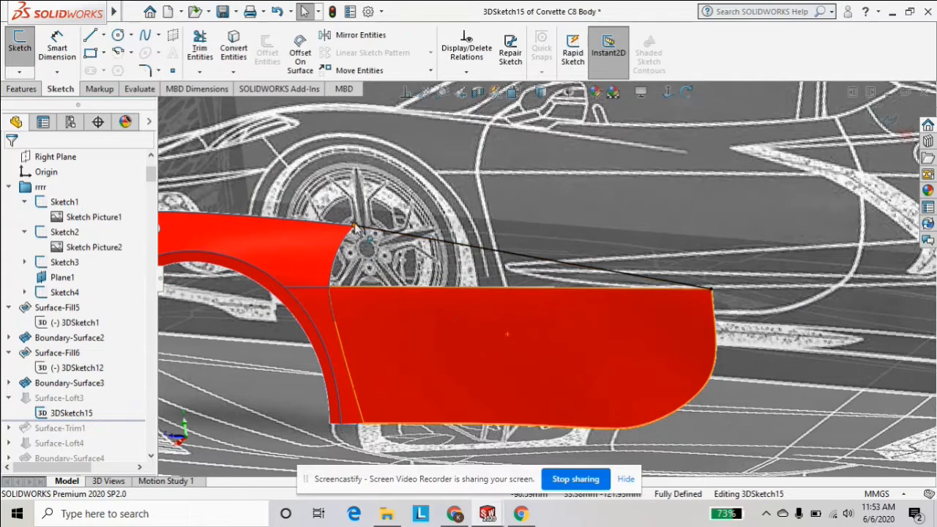
pyautogui.scroll(5, 510, 267)
pyautogui.moveTo(510, 267); pyautogui.dragTo(525, 250, button='middle')
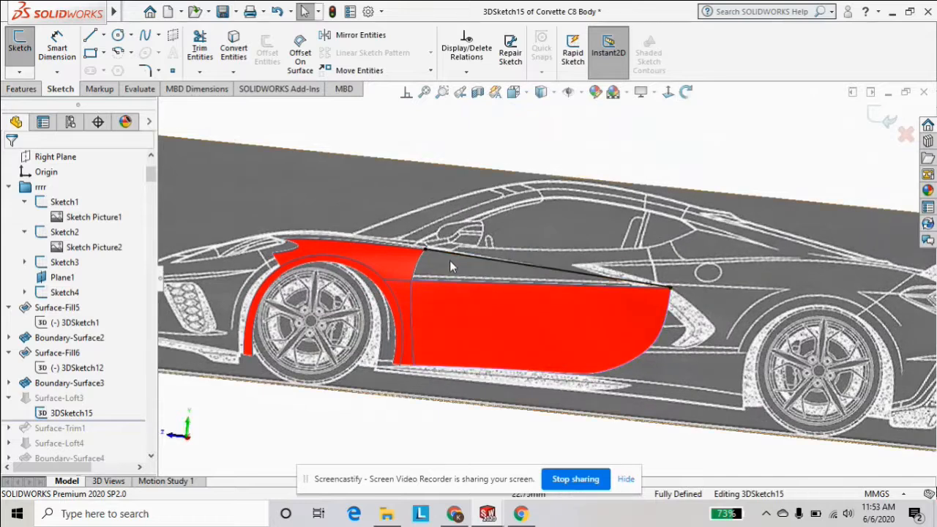
pyautogui.moveTo(487, 282); pyautogui.dragTo(480, 279, button='middle')
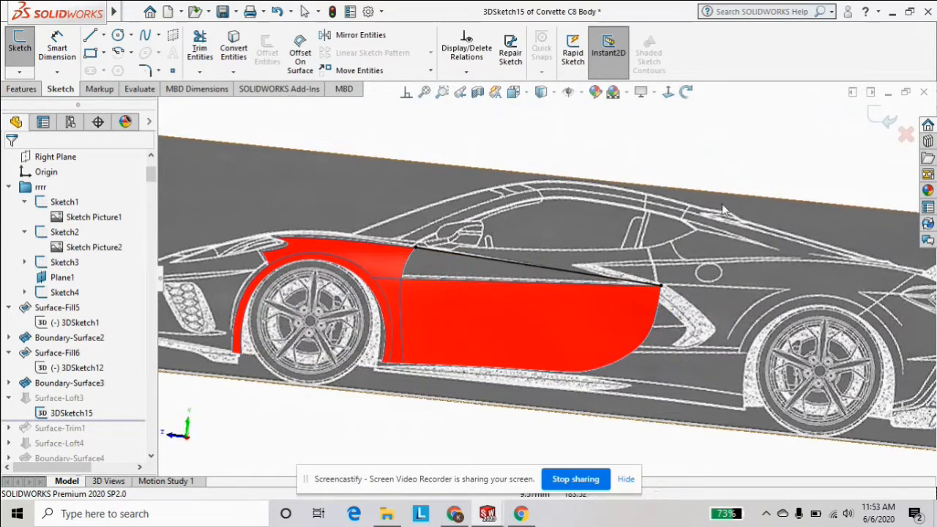
pyautogui.click(876, 119)
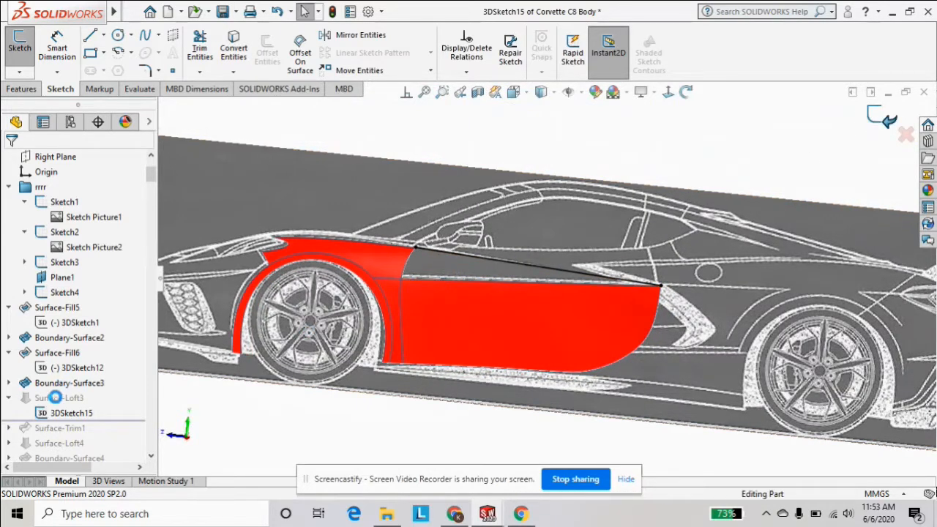
# - Open the Surface-Loft3 definition to review its two profiles and the guide curve along the fender edge, and close it
pyautogui.click(58, 398)
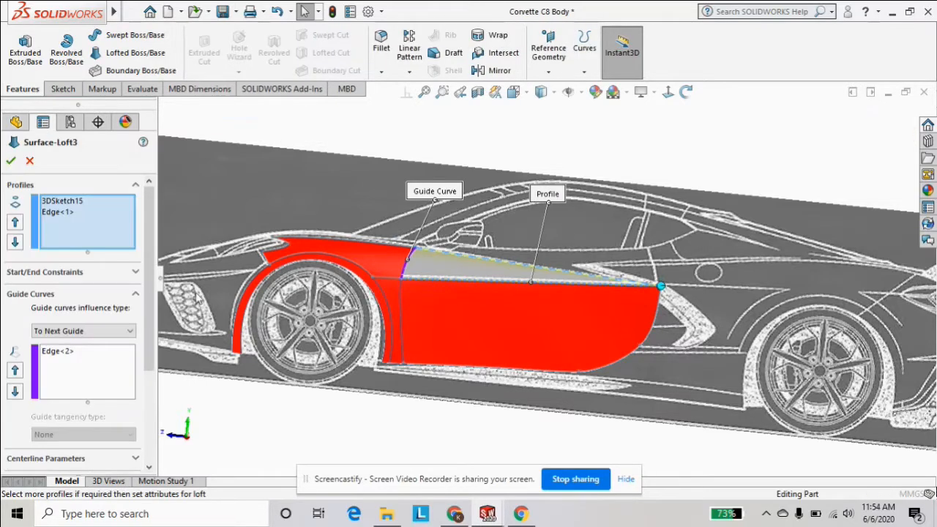
pyautogui.click(65, 211)
pyautogui.click(53, 354)
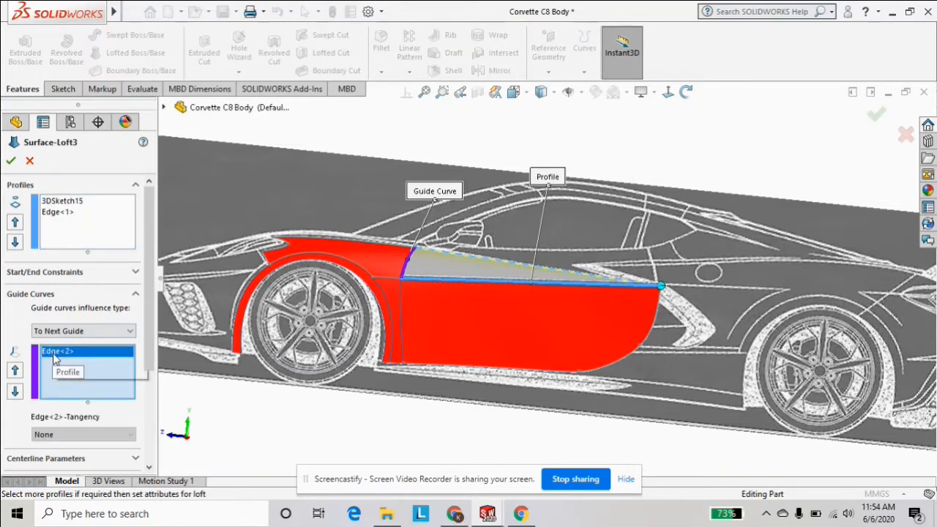
pyautogui.scroll(-3, 423, 260)
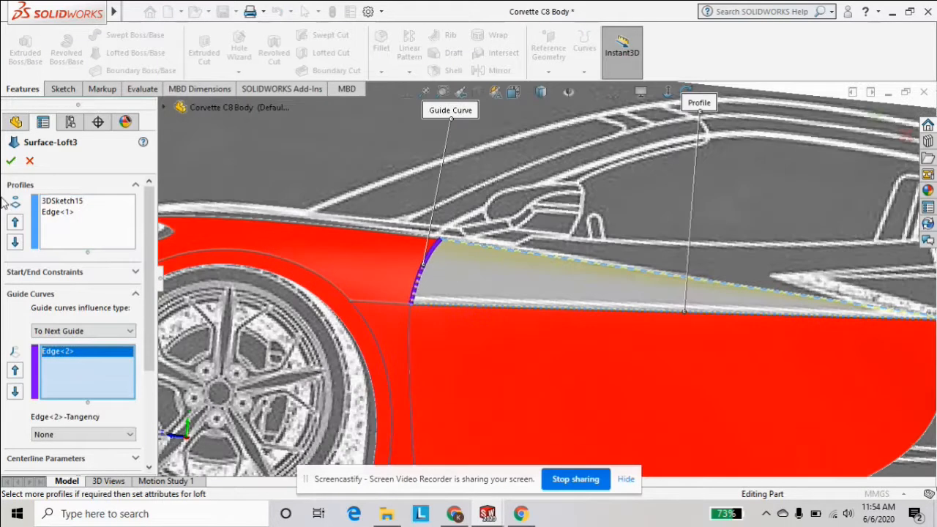
pyautogui.scroll(3, 531, 341)
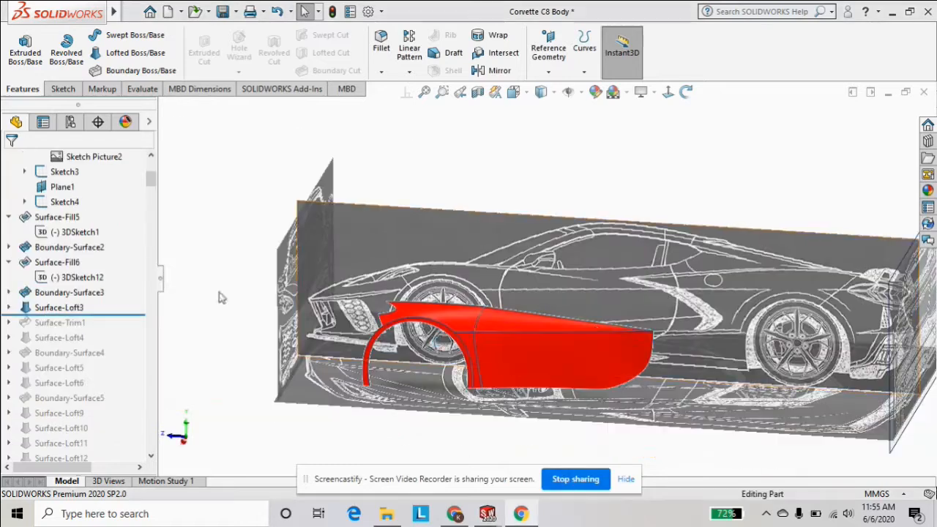
# - Roll the model history forward past Surface-Trim1 and unsuppress it to trim the door's upper rear corner
pyautogui.scroll(-2, 596, 329)
pyautogui.scroll(2, 596, 329)
pyautogui.moveTo(600, 387); pyautogui.dragTo(622, 330, button='middle')
pyautogui.moveTo(117, 315); pyautogui.dragTo(117, 328)
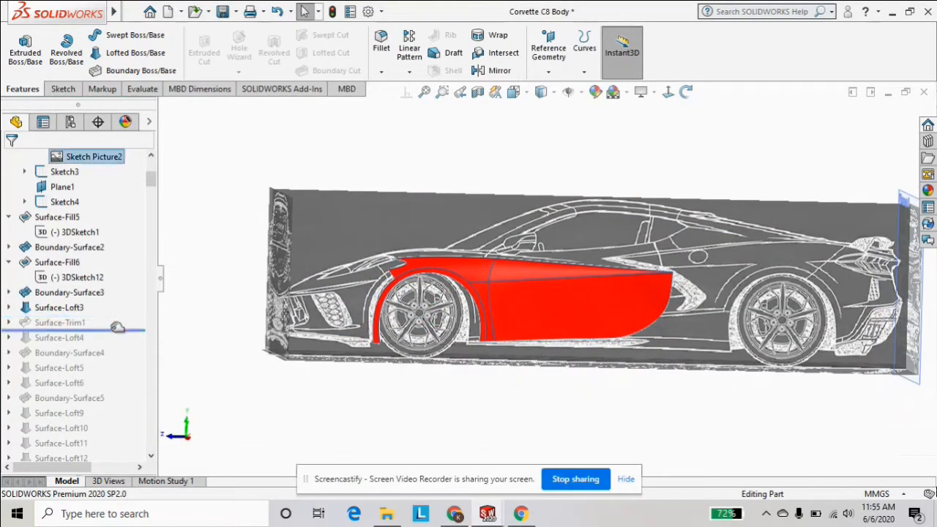
pyautogui.rightClick(53, 322)
pyautogui.click(291, 244)
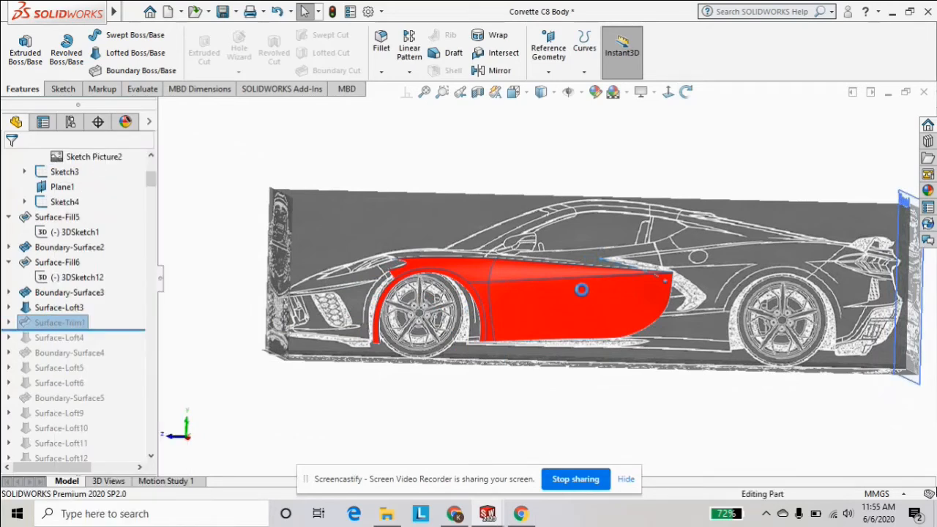
pyautogui.moveTo(582, 290); pyautogui.dragTo(597, 288, button='middle')
pyautogui.moveTo(641, 268)
pyautogui.mouseDown(button='middle')
pyautogui.moveTo(647, 276)
pyautogui.moveTo(651, 266)
pyautogui.moveTo(645, 270)
pyautogui.mouseUp(button='middle')
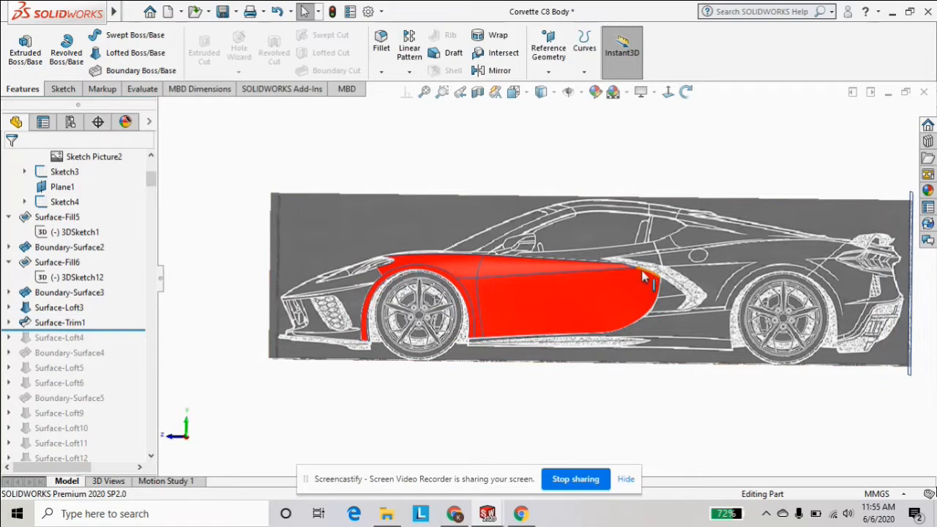
# - Expand Surface-Trim1, open Sketch5 to examine the trim curve at the door's upper rear corner square to the side blueprint, and exit the sketch
pyautogui.scroll(-2, 650, 279)
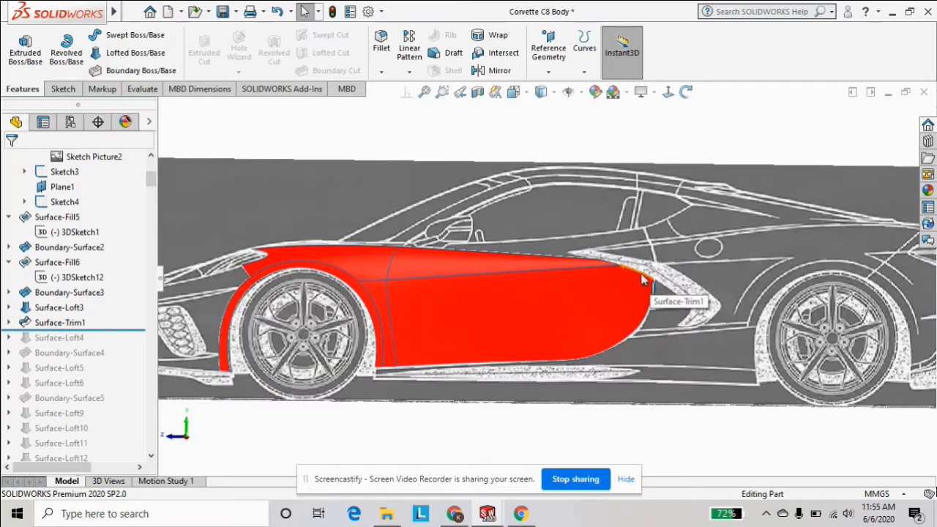
pyautogui.click(10, 322)
pyautogui.scroll(-2, 589, 269)
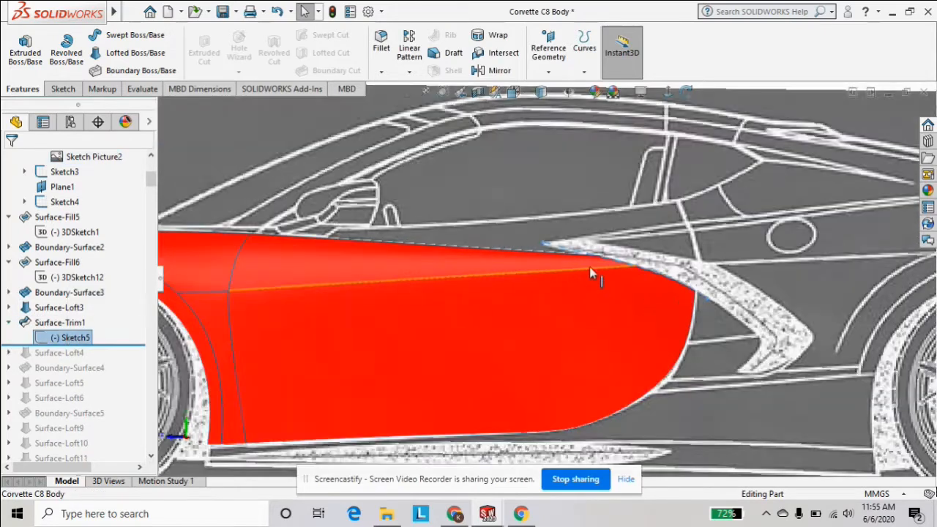
pyautogui.scroll(-1, 590, 272)
pyautogui.rightClick(71, 338)
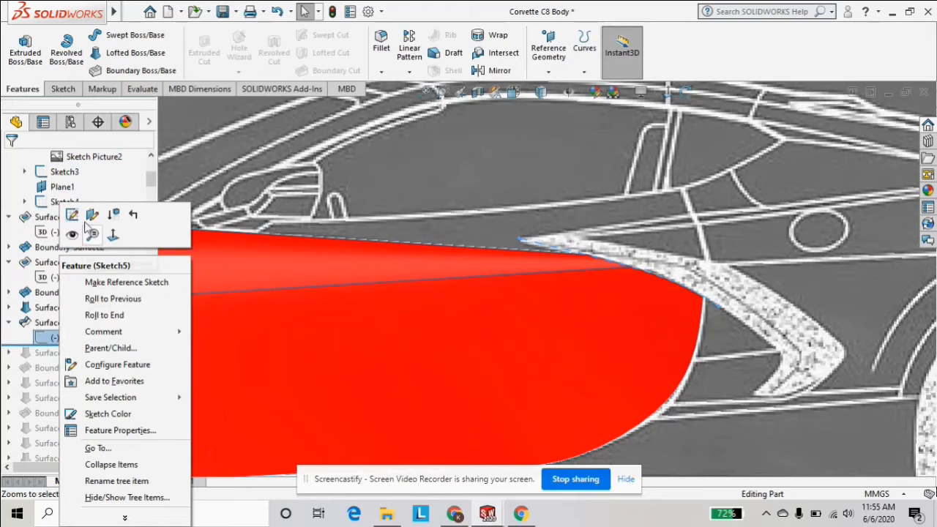
pyautogui.click(72, 214)
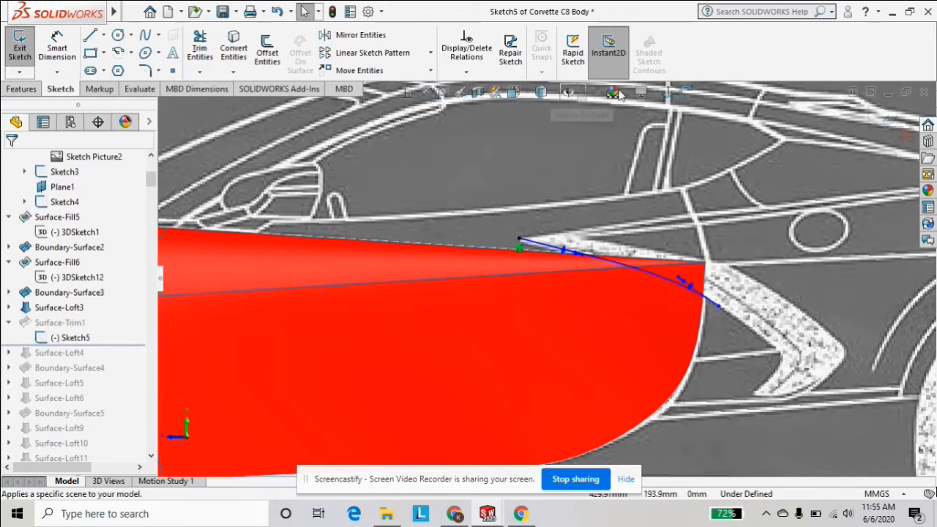
pyautogui.click(667, 92)
pyautogui.scroll(-5, 540, 309)
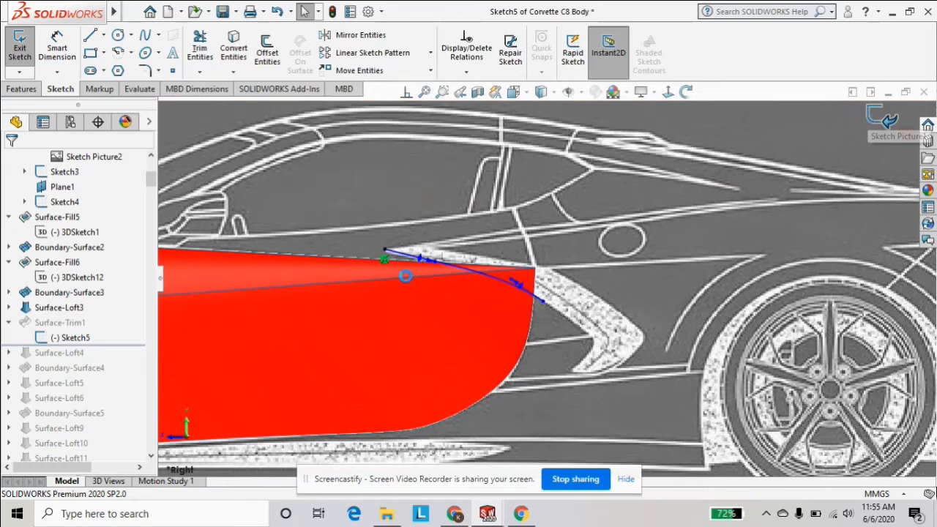
pyautogui.moveTo(441, 295); pyautogui.dragTo(458, 317, button='middle')
# - Highlight Sketch5, open the Surface-Trim1 definition to review its trim tool and the kept pieces, and close it
pyautogui.click(68, 343)
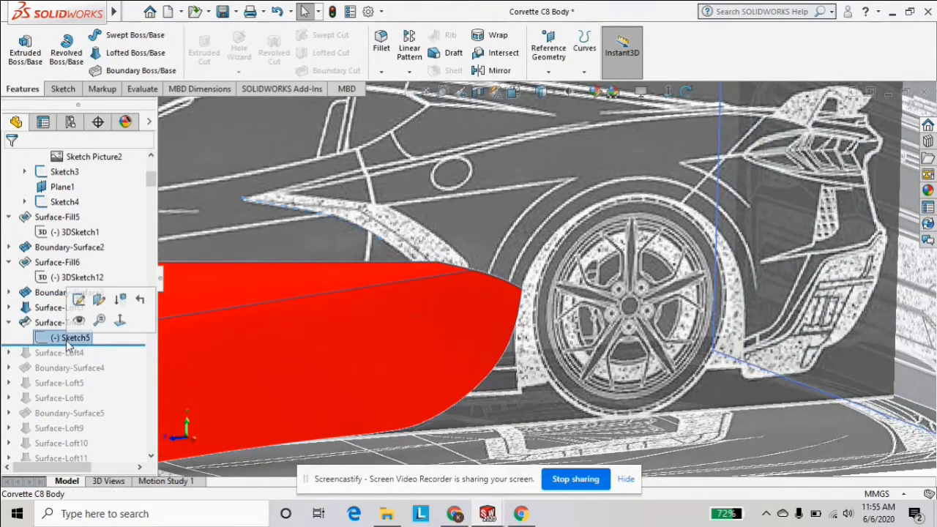
pyautogui.scroll(3, 379, 246)
pyautogui.moveTo(379, 235)
pyautogui.mouseDown(button='middle')
pyautogui.moveTo(394, 273)
pyautogui.moveTo(302, 147)
pyautogui.mouseUp(button='middle')
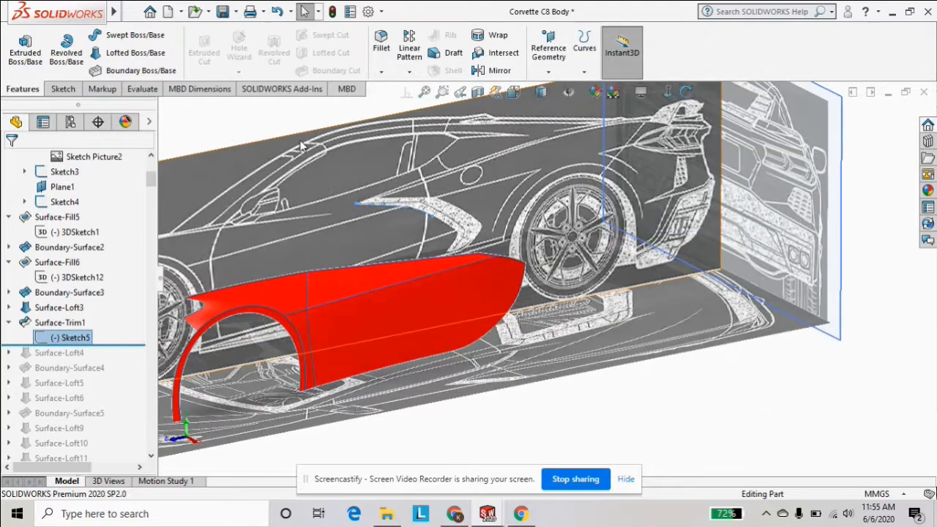
pyautogui.click(60, 323)
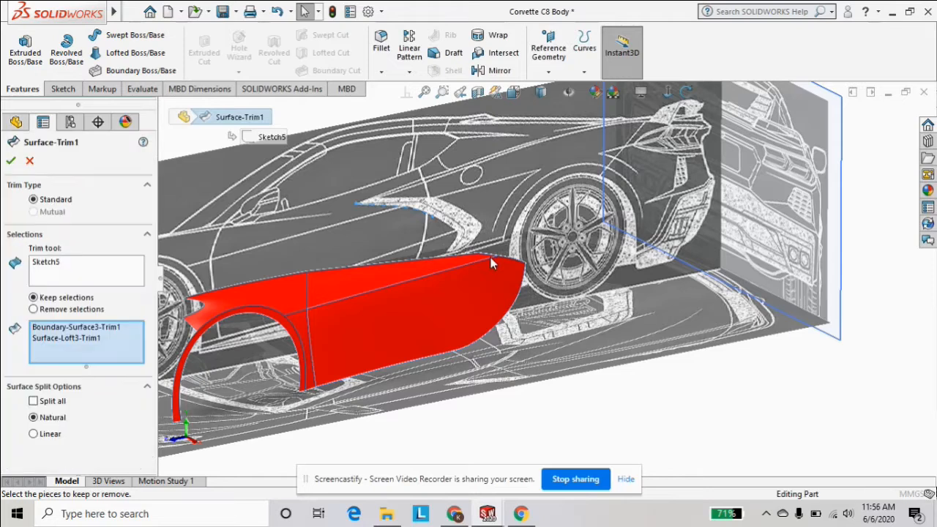
pyautogui.click(47, 264)
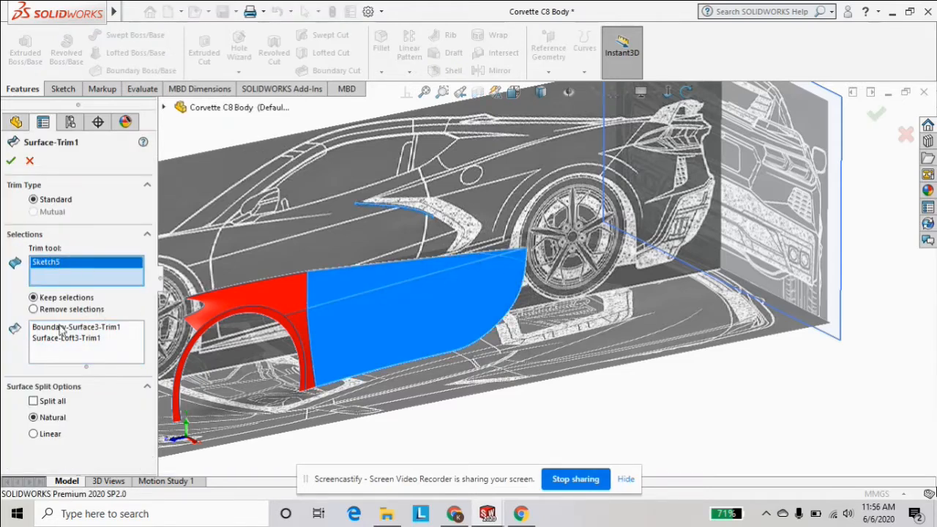
pyautogui.click(13, 164)
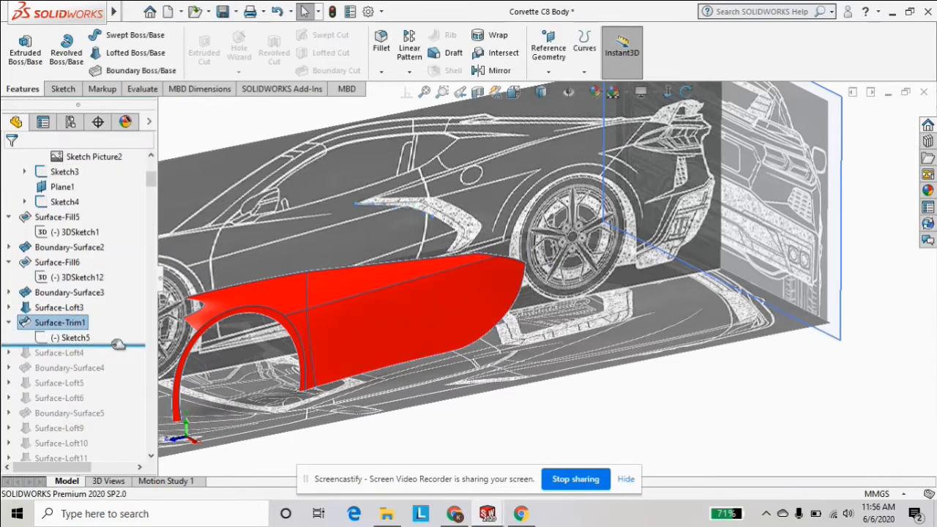
# - Roll the model history forward past Surface-Loft4 and unsuppress this narrow surface above the door's rear corner
pyautogui.moveTo(118, 344); pyautogui.dragTo(117, 360)
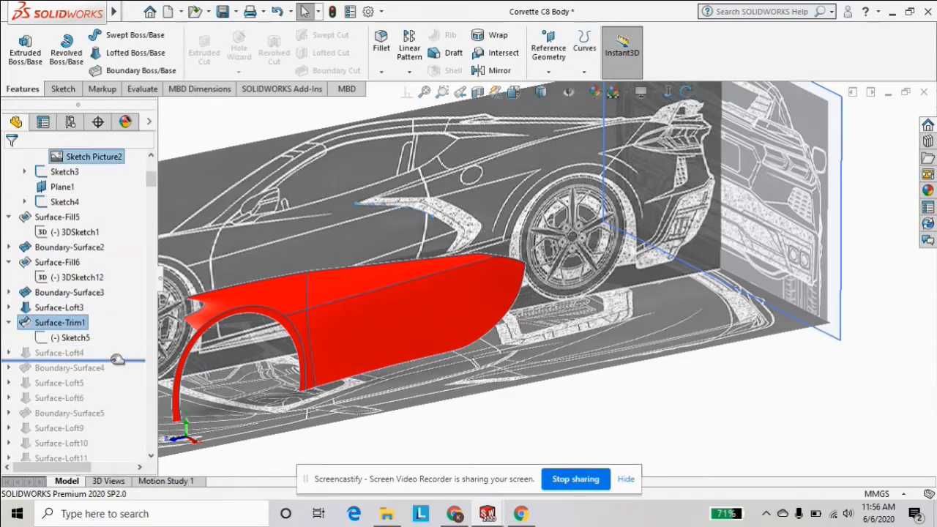
pyautogui.click(68, 353)
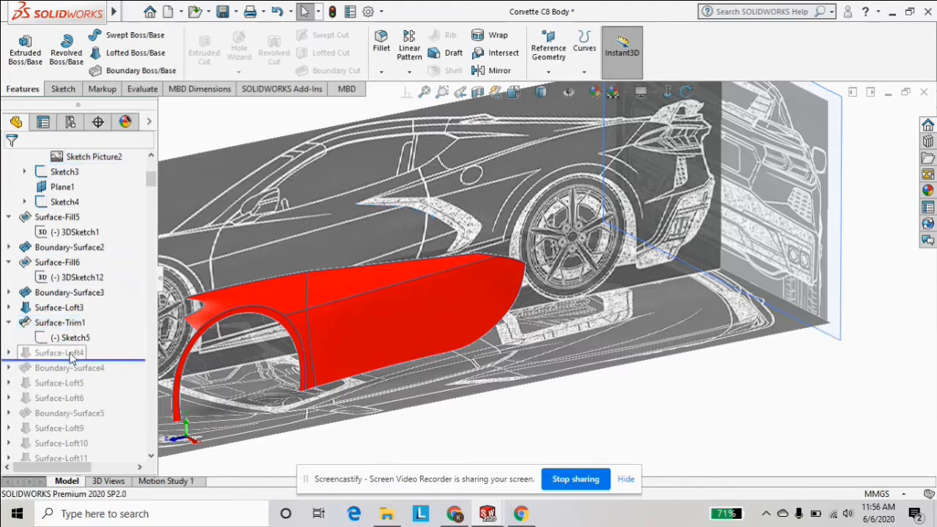
pyautogui.click(104, 315)
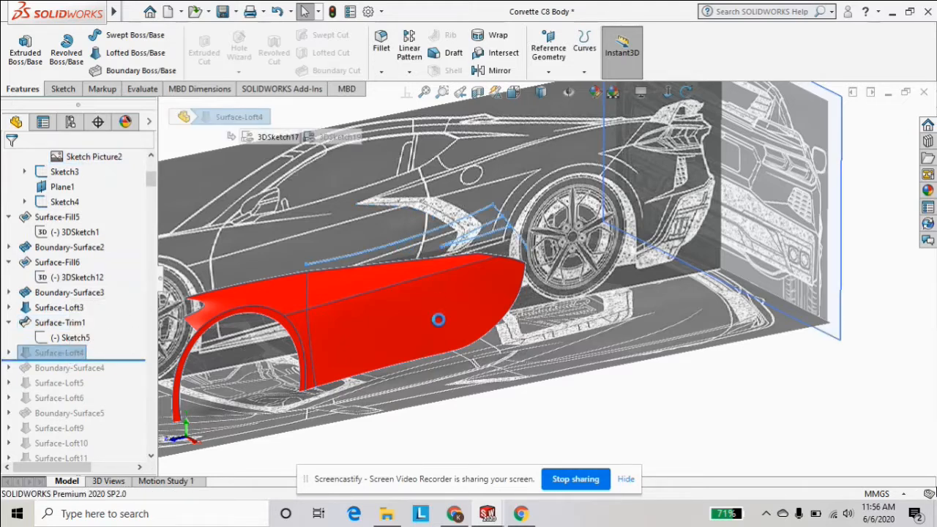
pyautogui.moveTo(424, 331); pyautogui.dragTo(391, 304, button='middle')
pyautogui.scroll(-2, 498, 236)
pyautogui.scroll(-2, 502, 241)
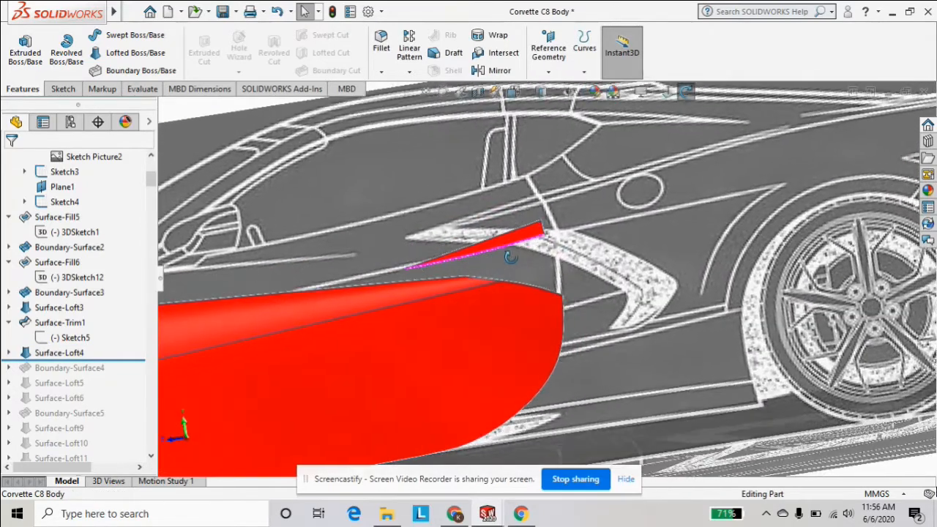
# - Expand Surface-Loft4, open 3DSketch17 to examine its line against the front and side blueprints, and exit the sketch
pyautogui.click(9, 354)
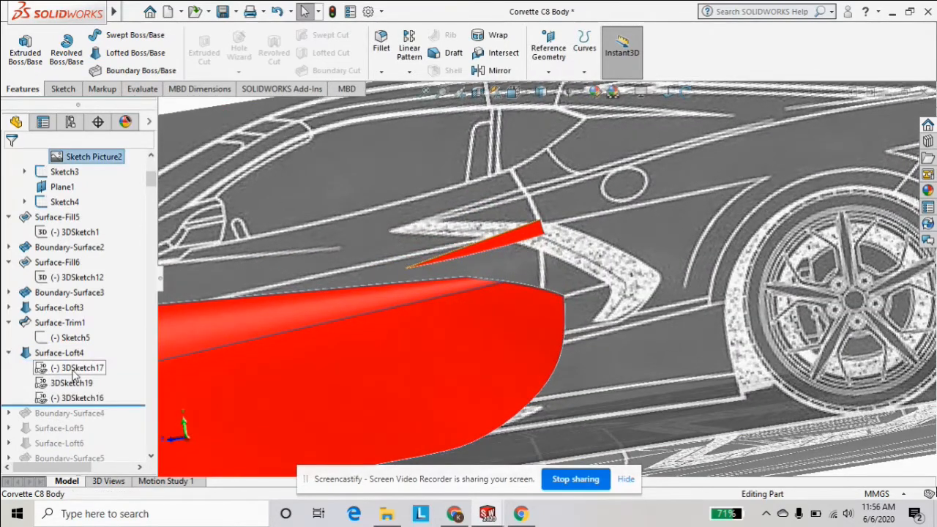
pyautogui.click(72, 371)
pyautogui.scroll(2, 431, 297)
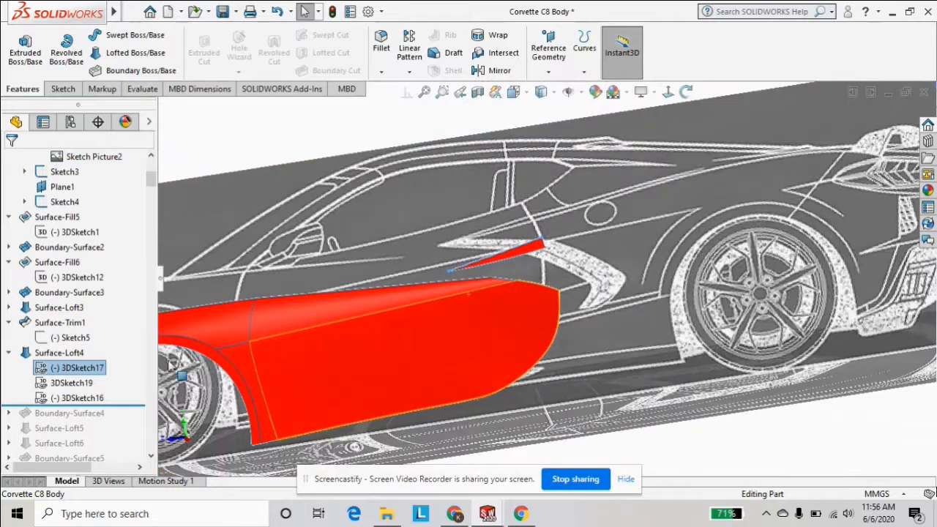
pyautogui.rightClick(85, 372)
pyautogui.click(97, 217)
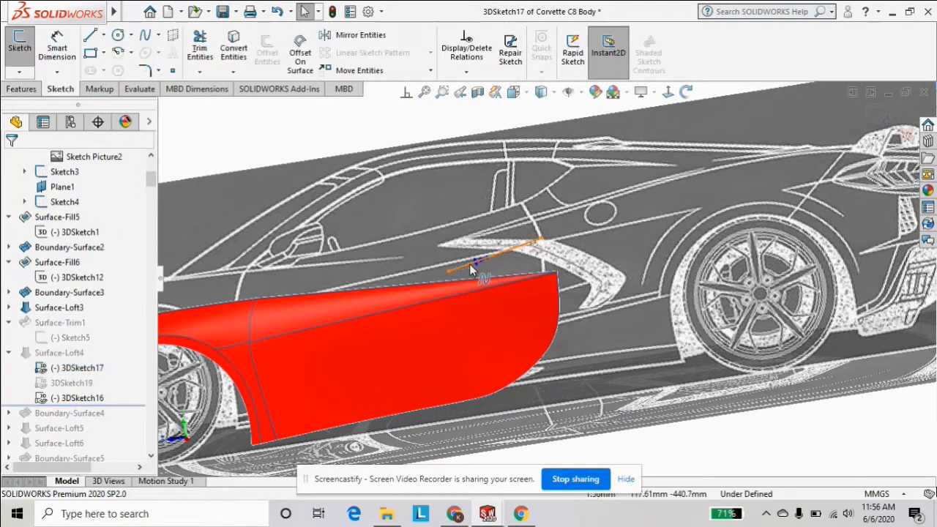
pyautogui.click(667, 92)
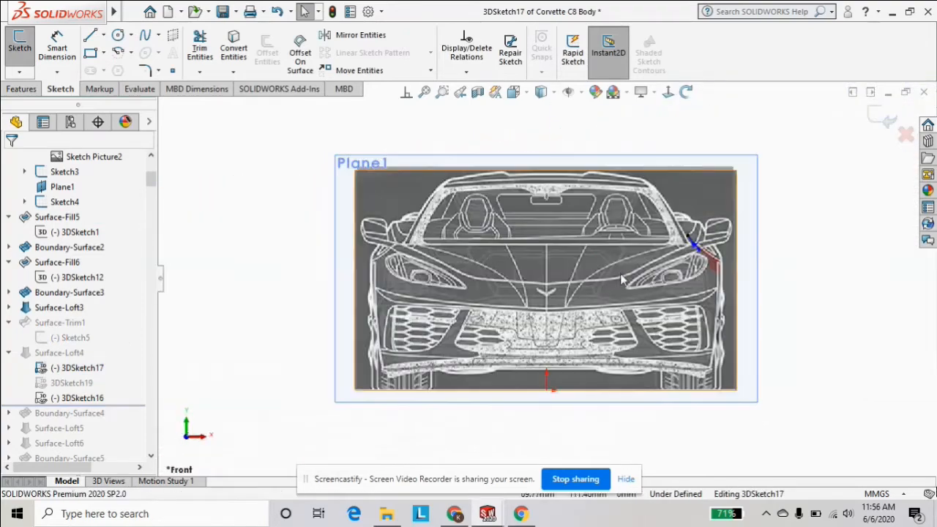
pyautogui.scroll(-4, 629, 235)
pyautogui.scroll(8, 626, 228)
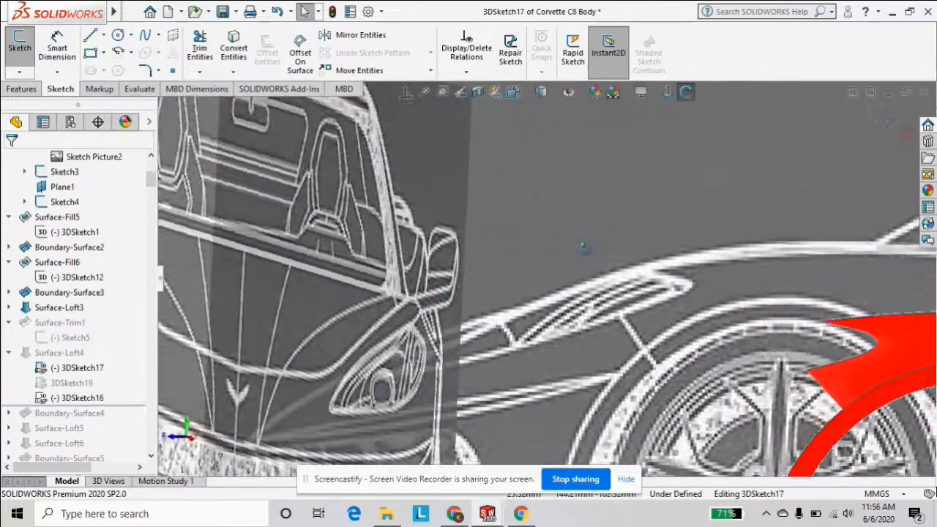
pyautogui.scroll(-6, 847, 295)
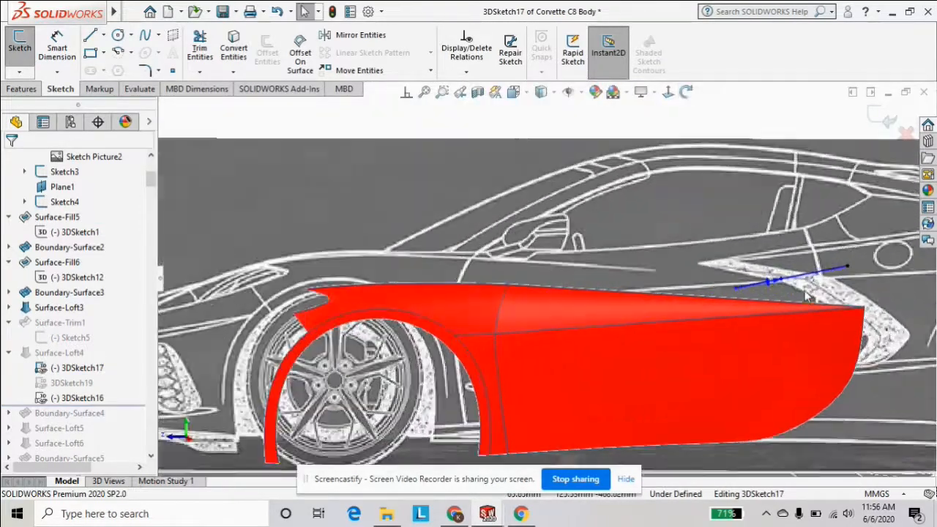
pyautogui.scroll(4, 814, 311)
pyautogui.moveTo(803, 329)
pyautogui.mouseDown(button='middle')
pyautogui.moveTo(805, 337)
pyautogui.moveTo(794, 320)
pyautogui.mouseUp(button='middle')
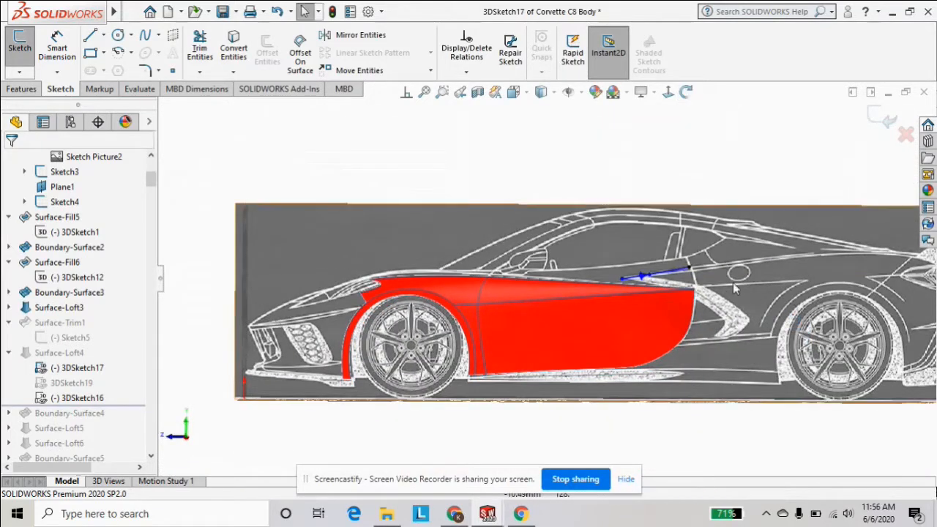
pyautogui.click(879, 120)
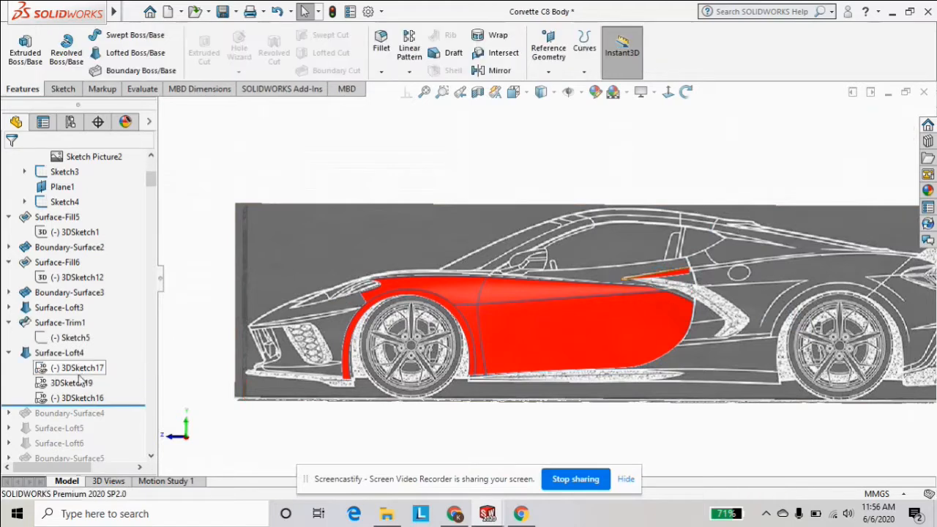
# - Highlight 3DSketch19 and 3DSketch16 under Surface-Loft4, and check 3DSketch19 against the front-view blueprint
pyautogui.click(81, 381)
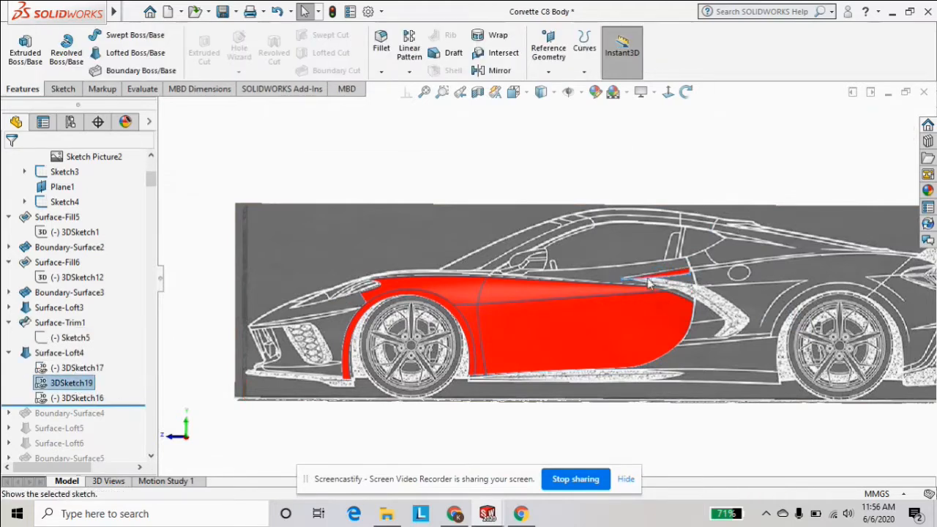
pyautogui.click(102, 397)
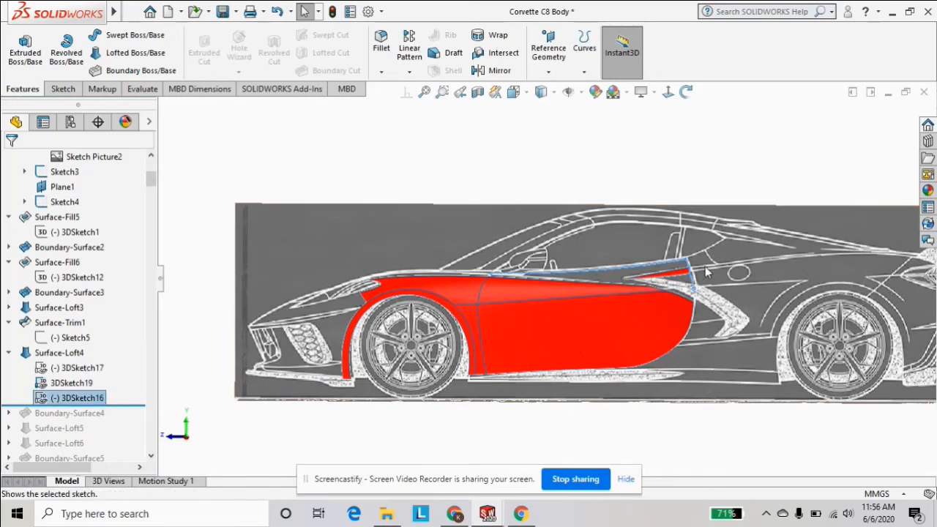
pyautogui.click(73, 383)
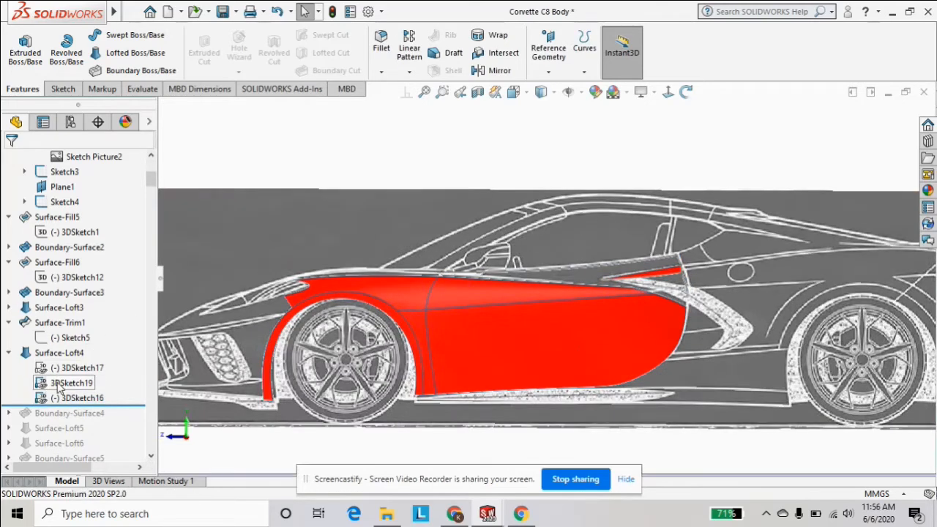
pyautogui.click(111, 361)
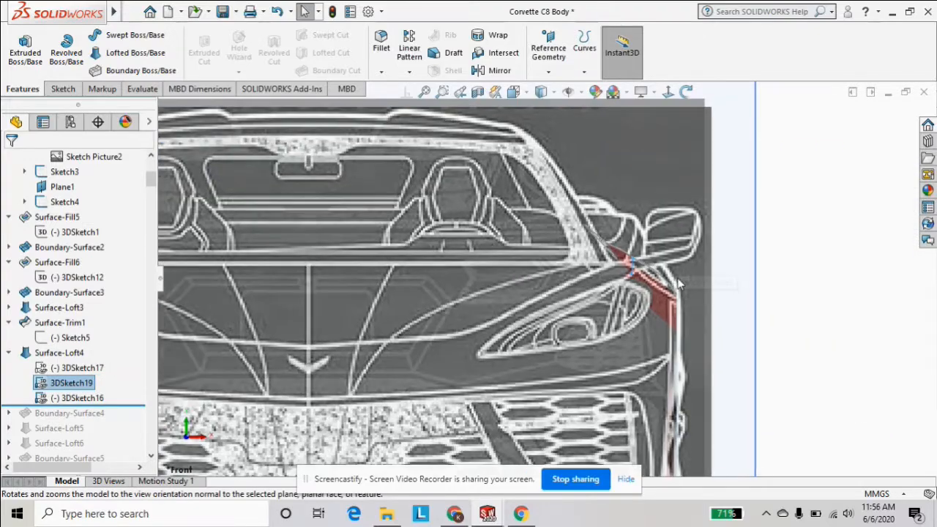
pyautogui.moveTo(677, 284); pyautogui.dragTo(786, 353, button='middle')
pyautogui.scroll(-2, 786, 304)
# - Open 3DSketch19 to examine its line above the door's rear corner, and exit the sketch
pyautogui.rightClick(61, 386)
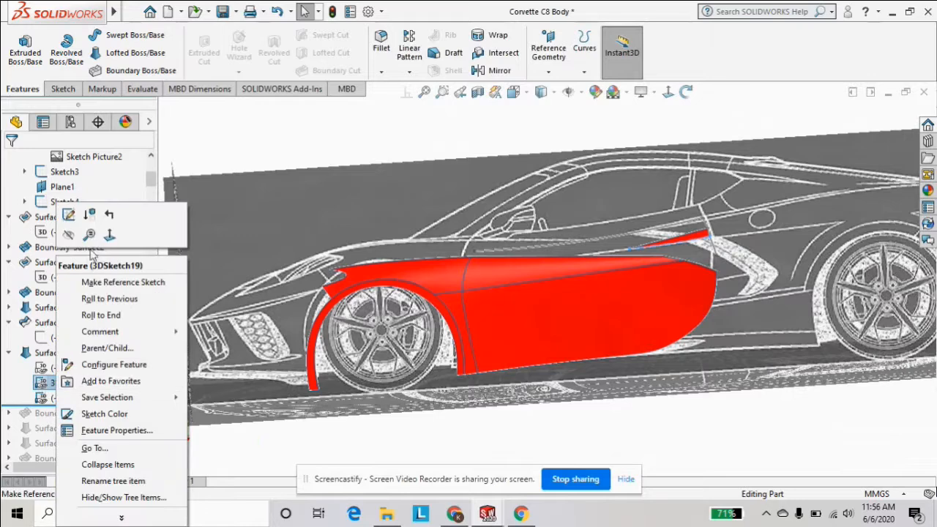
pyautogui.click(68, 214)
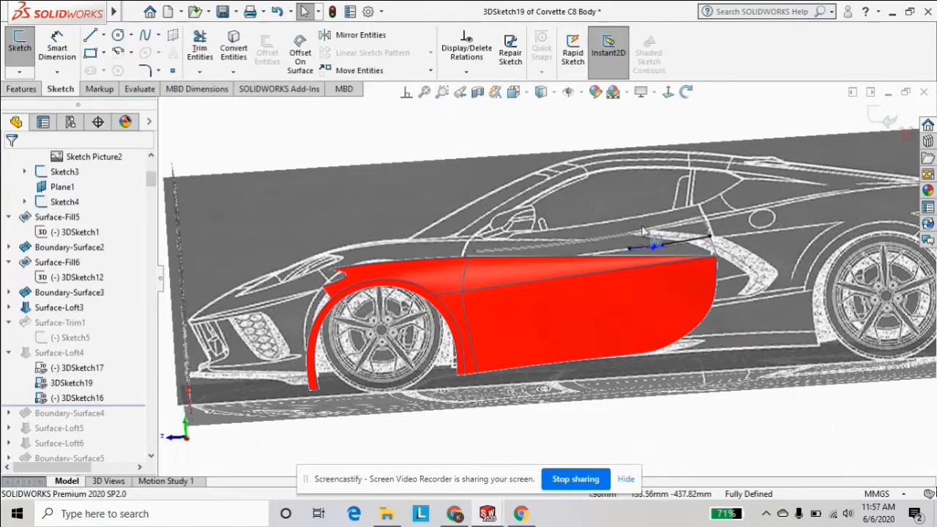
pyautogui.scroll(-2, 660, 198)
pyautogui.moveTo(682, 290); pyautogui.dragTo(669, 319, button='middle')
pyautogui.click(872, 114)
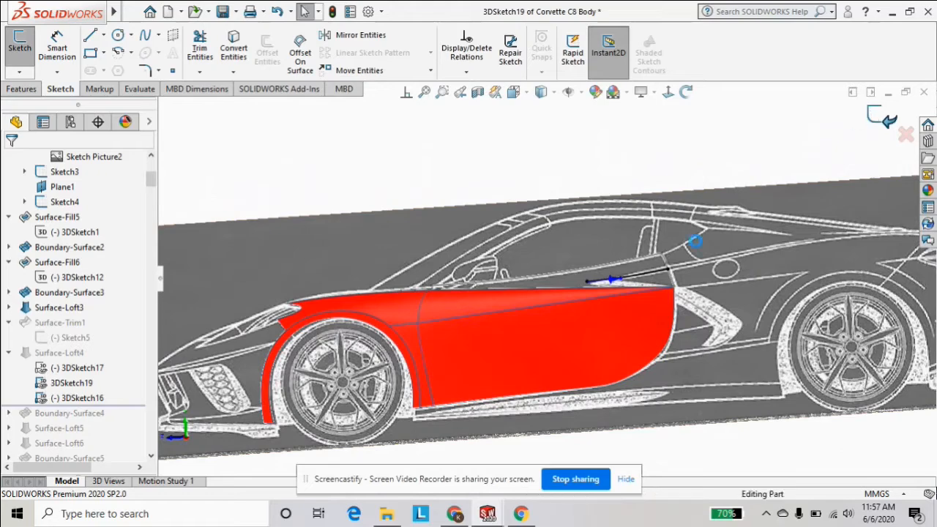
# - Highlight 3DSketch17, 3DSketch19 and 3DSketch16 in turn to compare where each lies around the narrow lofted surface
pyautogui.click(77, 368)
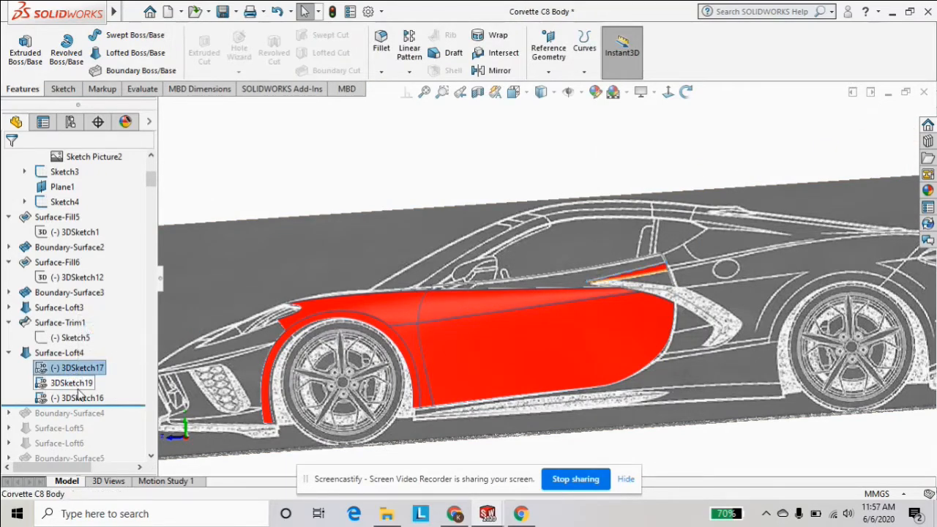
pyautogui.click(73, 383)
pyautogui.scroll(-3, 637, 283)
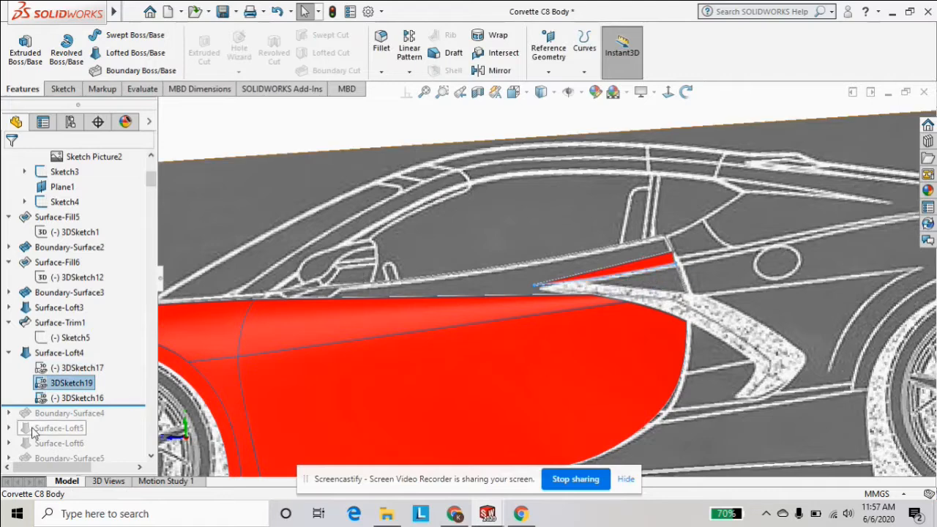
pyautogui.click(82, 398)
pyautogui.scroll(-2, 701, 261)
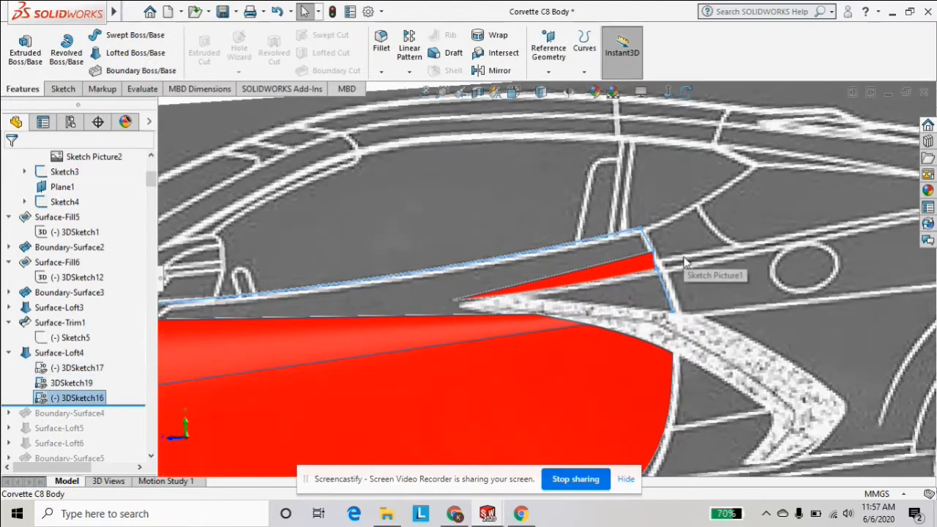
pyautogui.scroll(5, 659, 270)
pyautogui.scroll(-2, 280, 407)
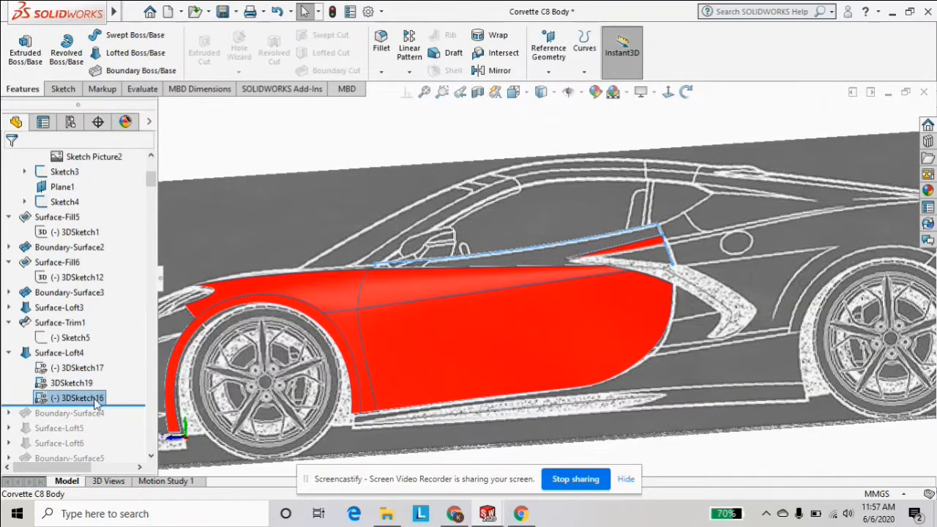
# - Open 3DSketch16 for editing and examine its curve along the window line and the door's rear corner on the side blueprint
pyautogui.rightClick(109, 398)
pyautogui.click(107, 214)
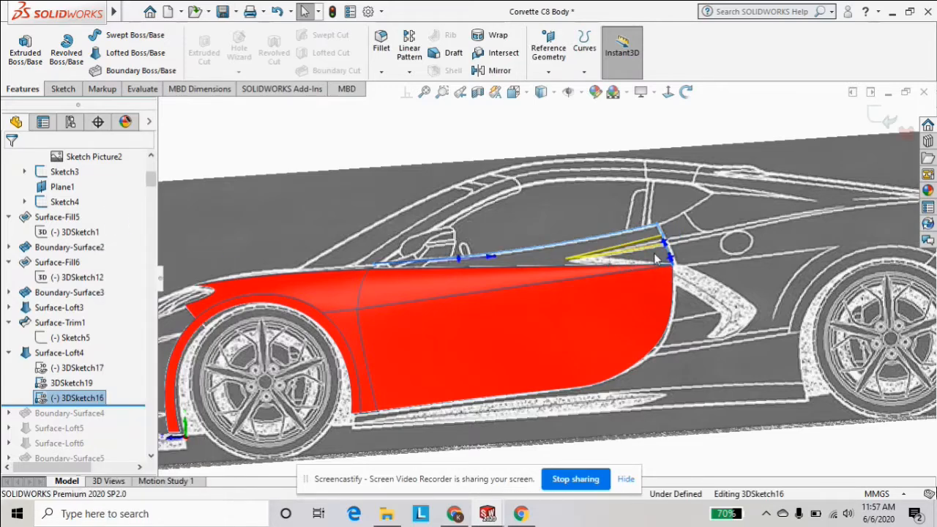
pyautogui.scroll(-5, 655, 265)
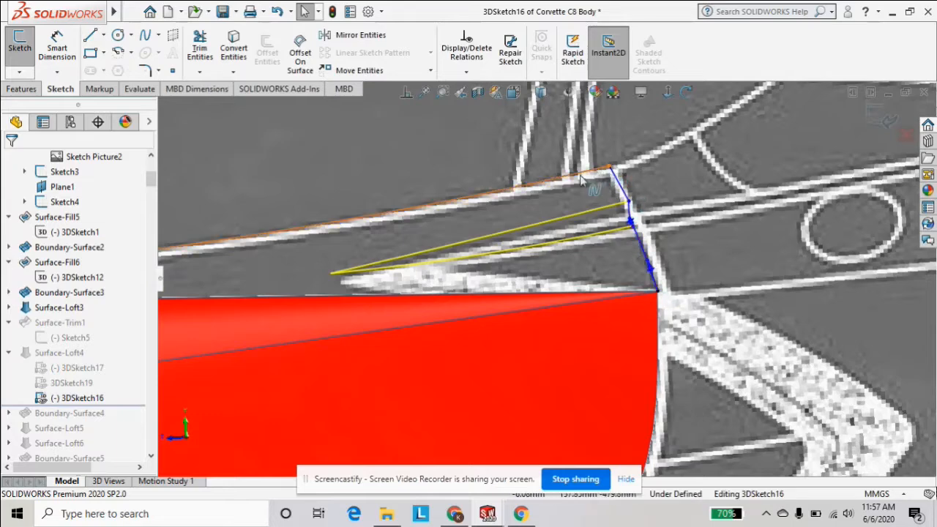
pyautogui.scroll(5, 455, 272)
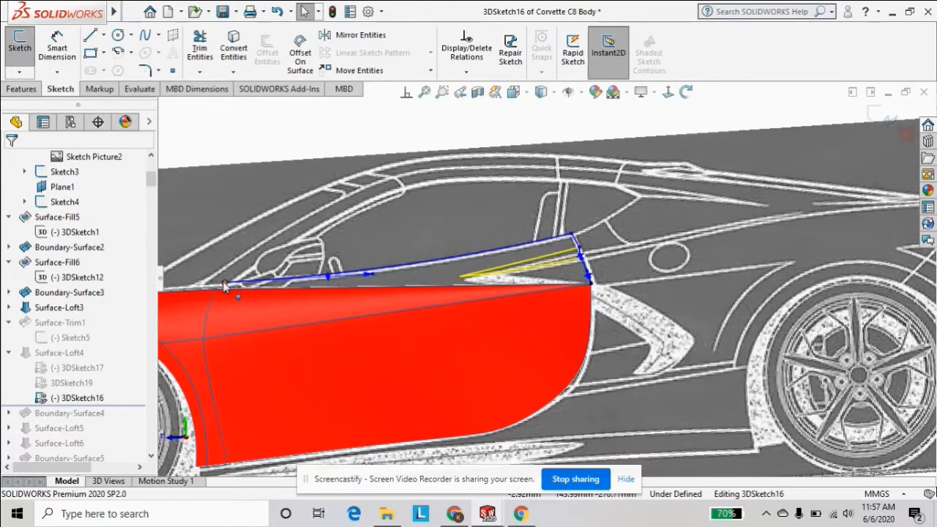
# - Check the 3DSketch16 curve against the front-view blueprint near the mirror and upper door edge
pyautogui.moveTo(288, 269); pyautogui.dragTo(399, 316, button='middle')
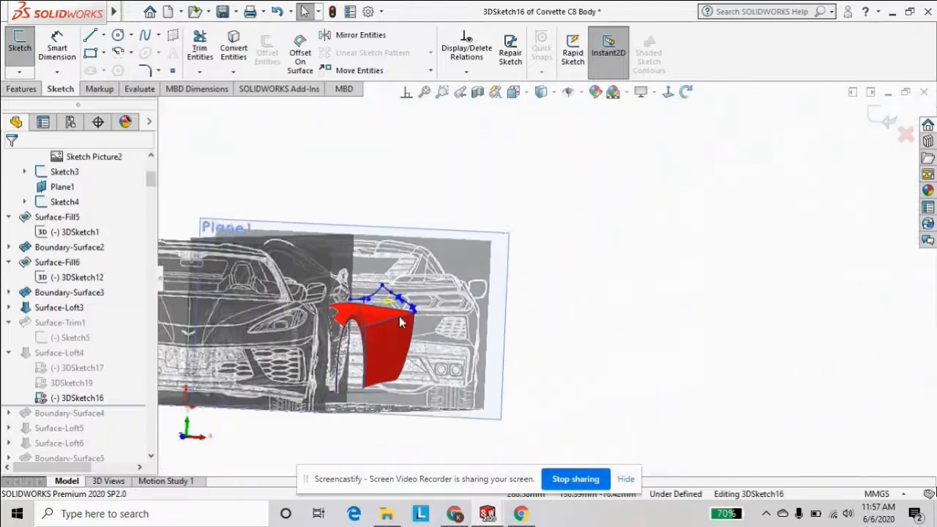
pyautogui.click(667, 92)
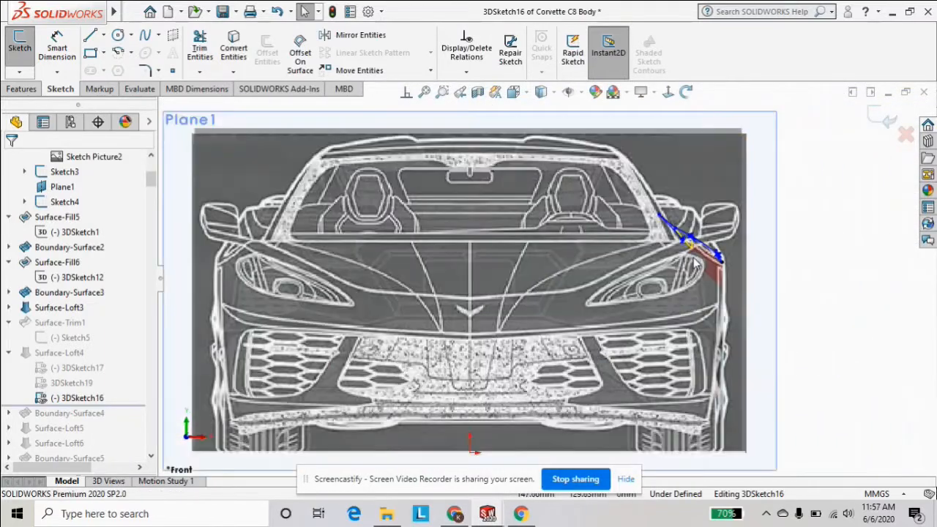
pyautogui.scroll(-3, 692, 264)
pyautogui.scroll(5, 661, 289)
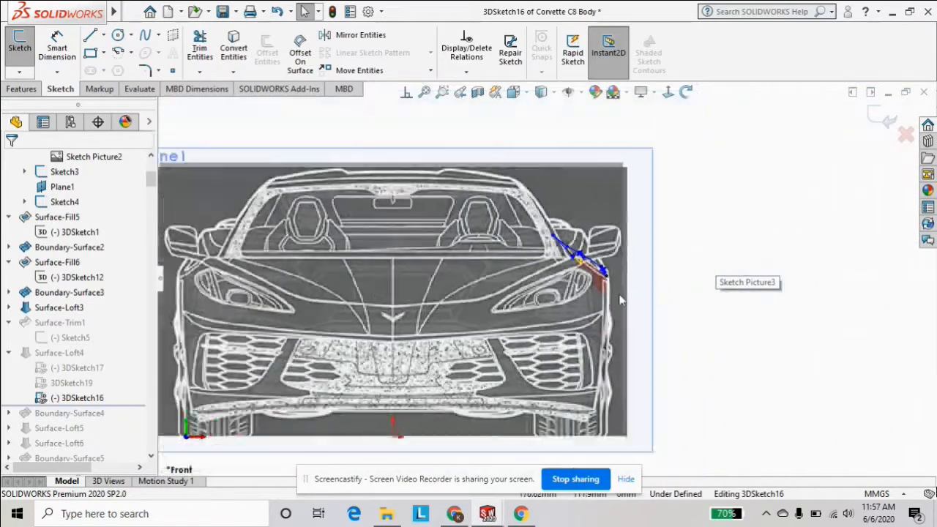
pyautogui.click(686, 91)
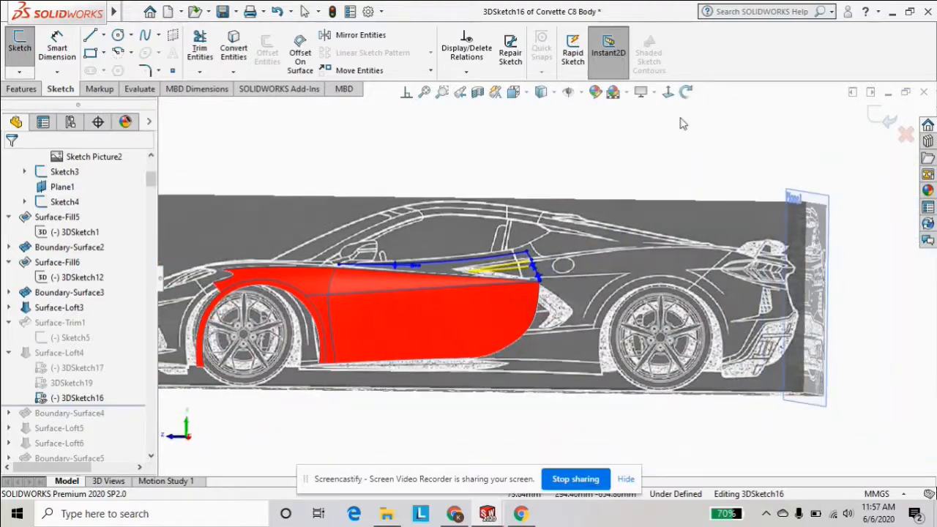
pyautogui.click(668, 92)
# - Examine 3DSketch16 around the upper door from an angled side view, and exit the sketch
pyautogui.click(686, 92)
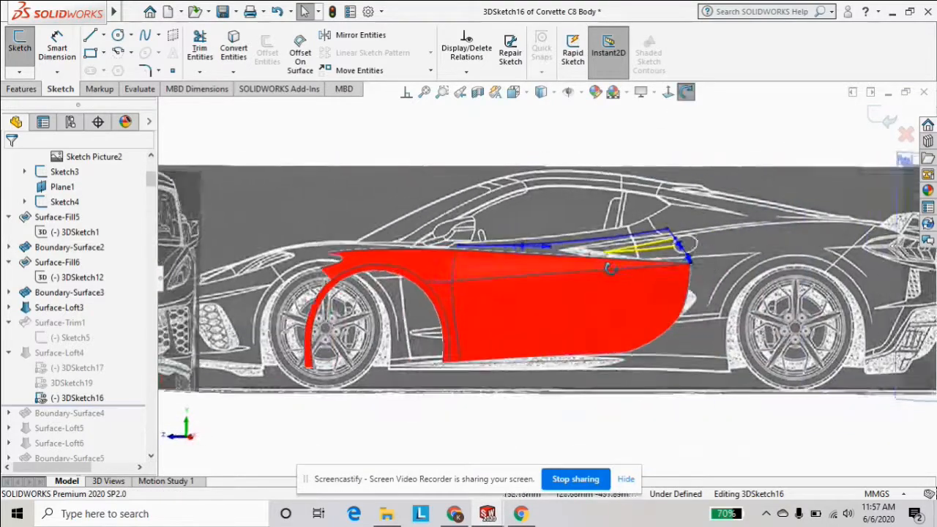
pyautogui.scroll(-4, 582, 266)
pyautogui.scroll(-2, 582, 266)
pyautogui.moveTo(583, 265)
pyautogui.mouseDown(button='middle')
pyautogui.moveTo(581, 345)
pyautogui.moveTo(570, 303)
pyautogui.moveTo(583, 266)
pyautogui.mouseUp(button='middle')
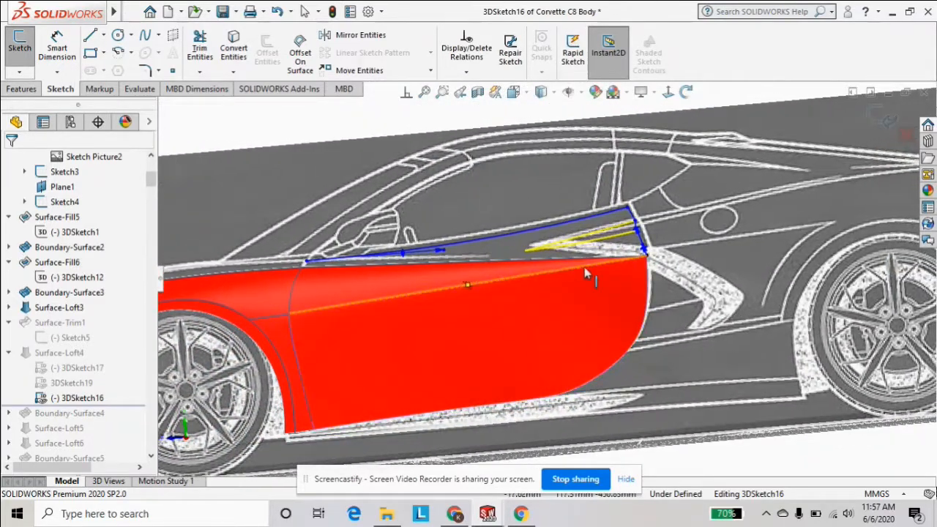
pyautogui.scroll(3, 586, 274)
pyautogui.click(881, 119)
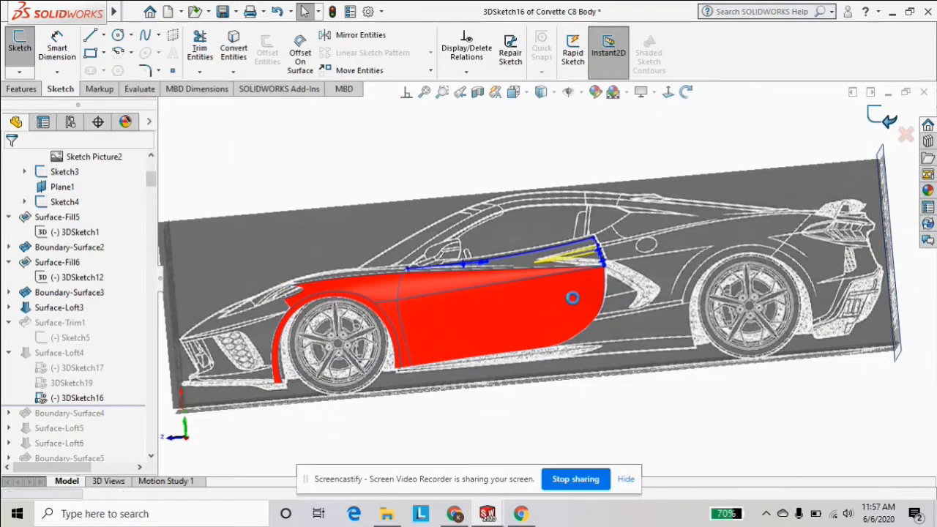
# - Open Surface-Loft4's definition, review profiles 3DSketch17 and 3DSketch19 and guide curve 3DSketch16, and accept it without changes
pyautogui.click(60, 353)
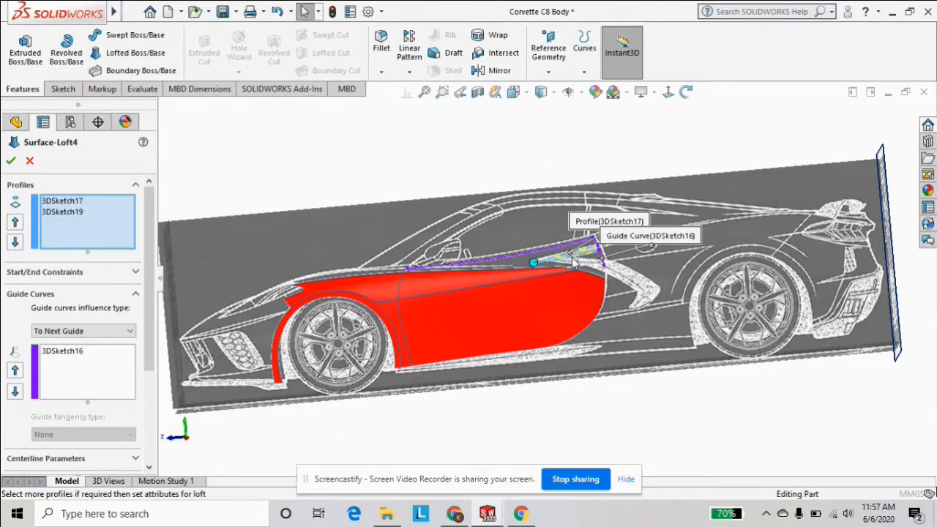
pyautogui.scroll(-5, 569, 265)
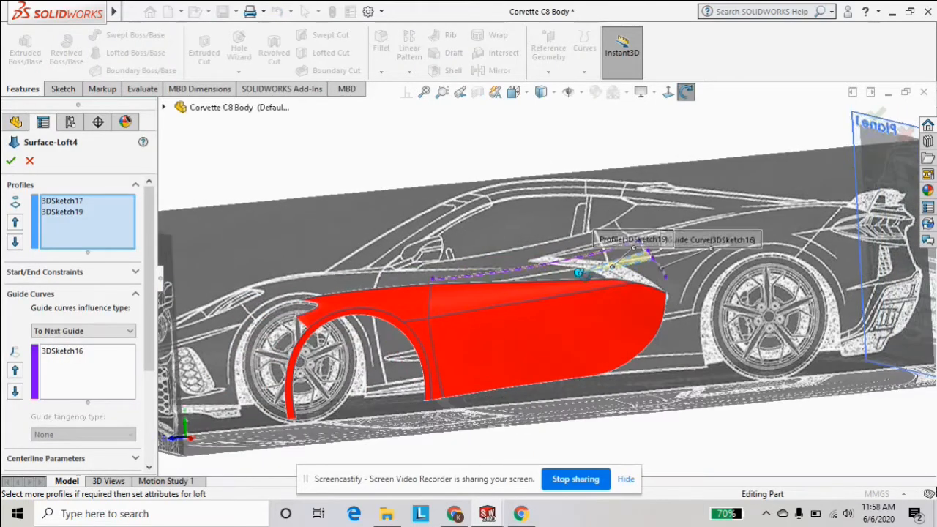
pyautogui.scroll(-3, 613, 270)
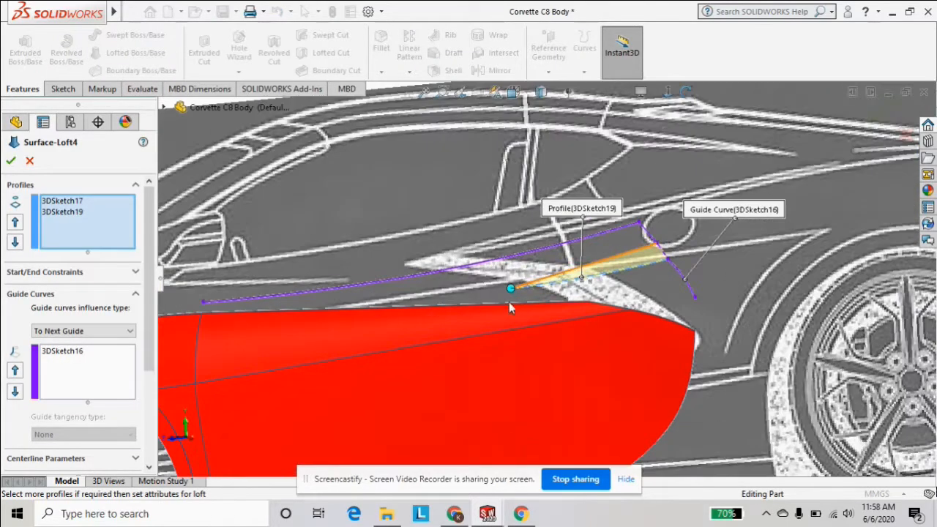
pyautogui.click(80, 211)
pyautogui.click(50, 351)
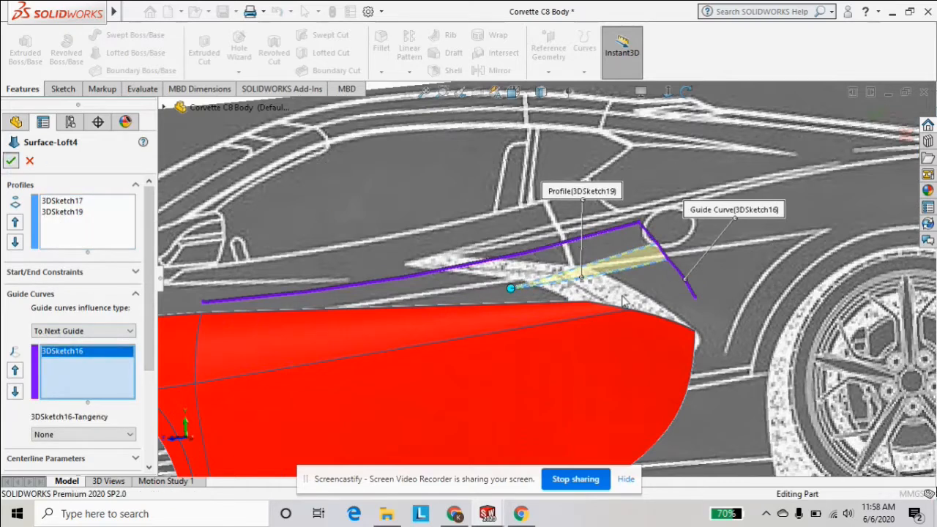
pyautogui.press('Return')
pyautogui.scroll(5, 507, 335)
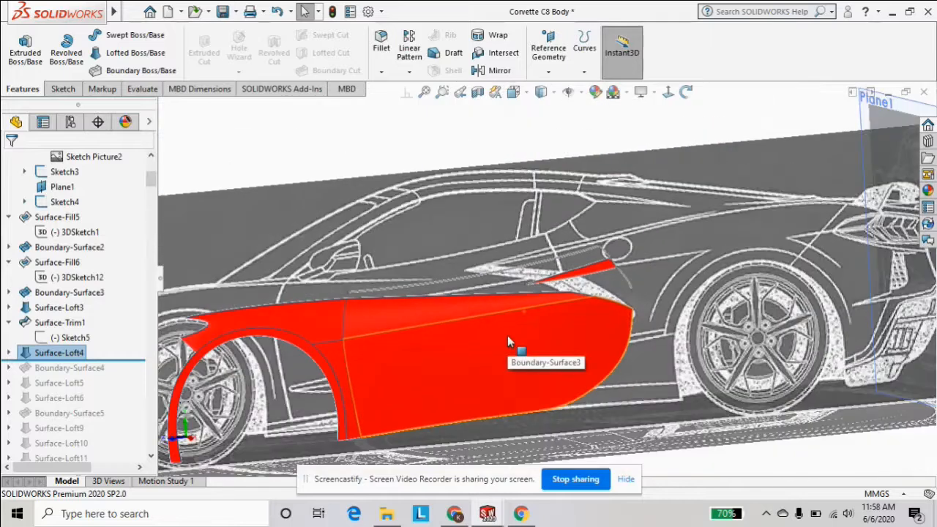
pyautogui.scroll(-3, 363, 294)
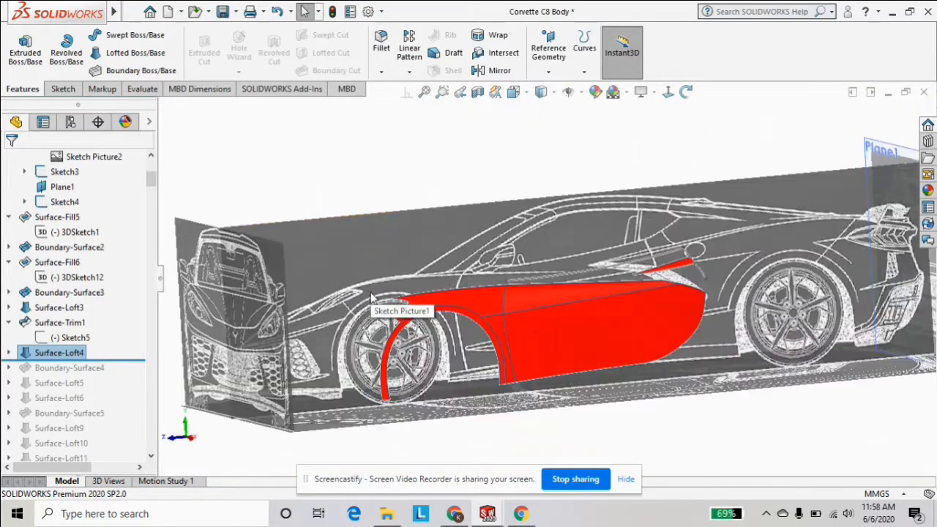